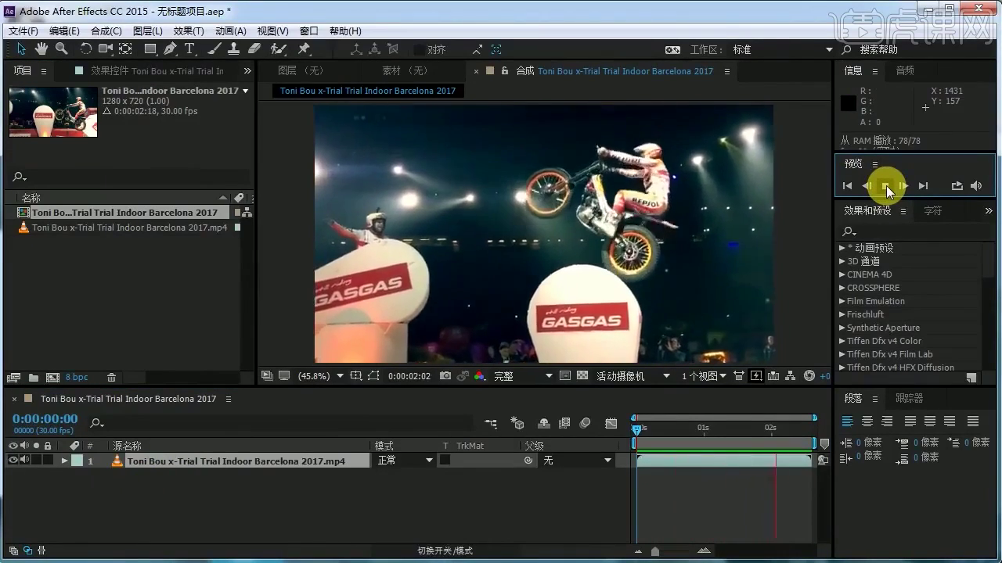
# Play the preview of the motorcycle jump clip and stop it to examine the rider's movement.
pyautogui.click(886, 185)
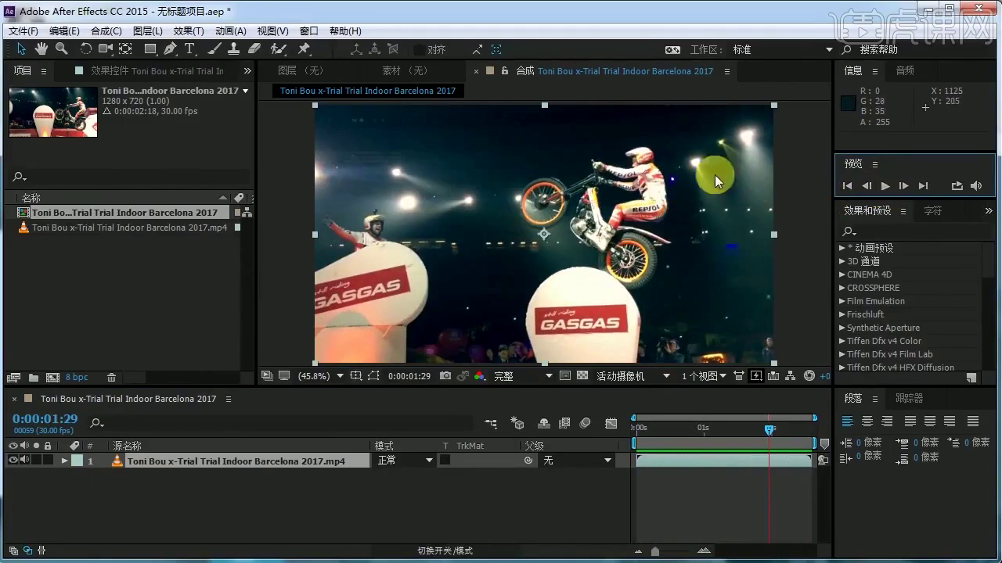
pyautogui.click(890, 184)
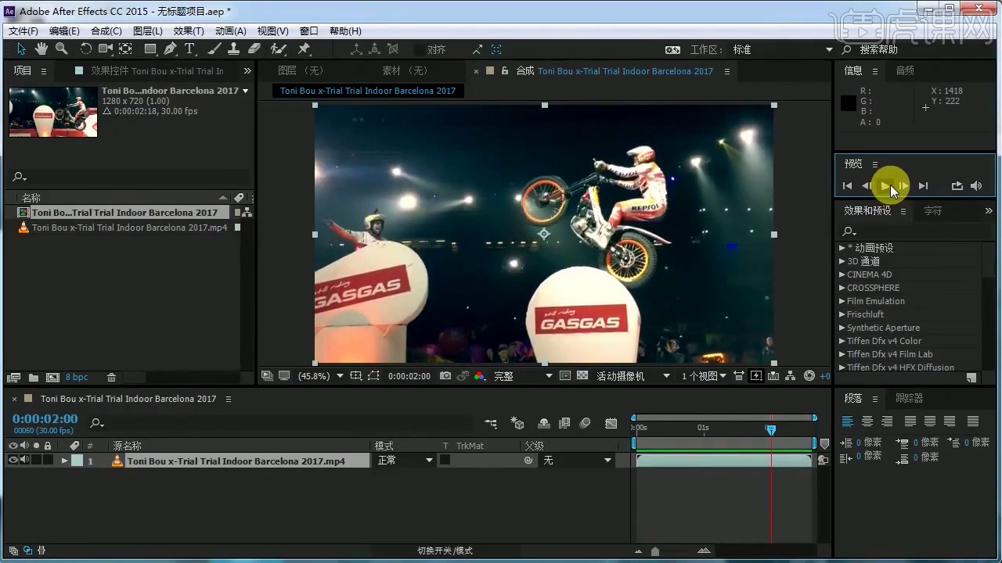
pyautogui.click(889, 185)
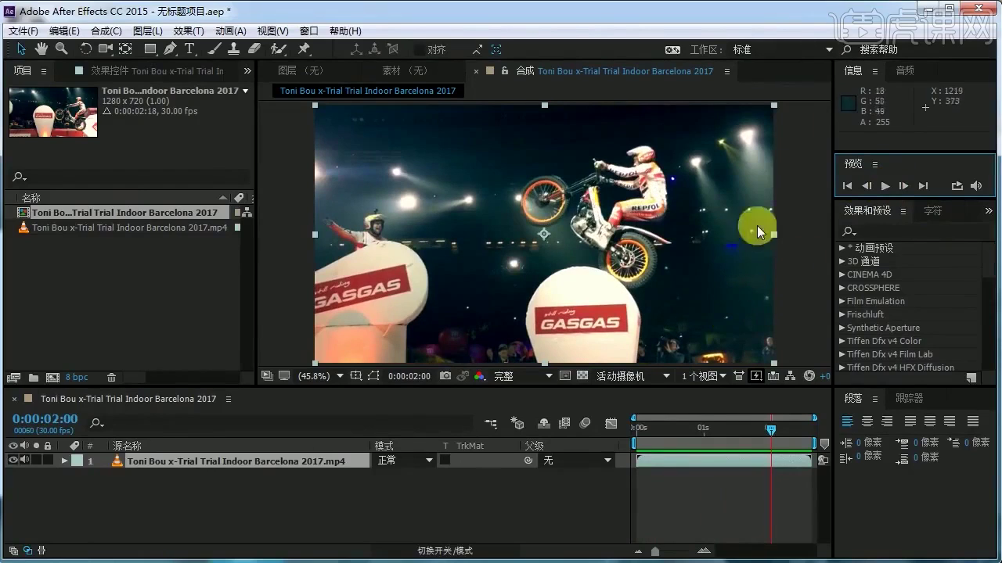
# Switch to the Motion Tracking (运动跟踪) workspace and start Track Motion on the Toni Bou video layer.
pyautogui.click(812, 50)
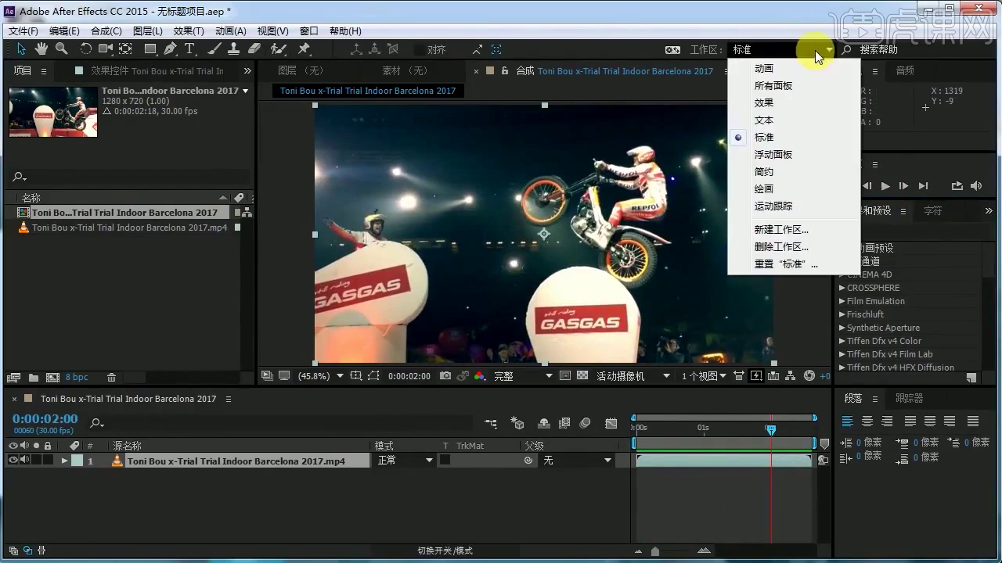
pyautogui.click(780, 207)
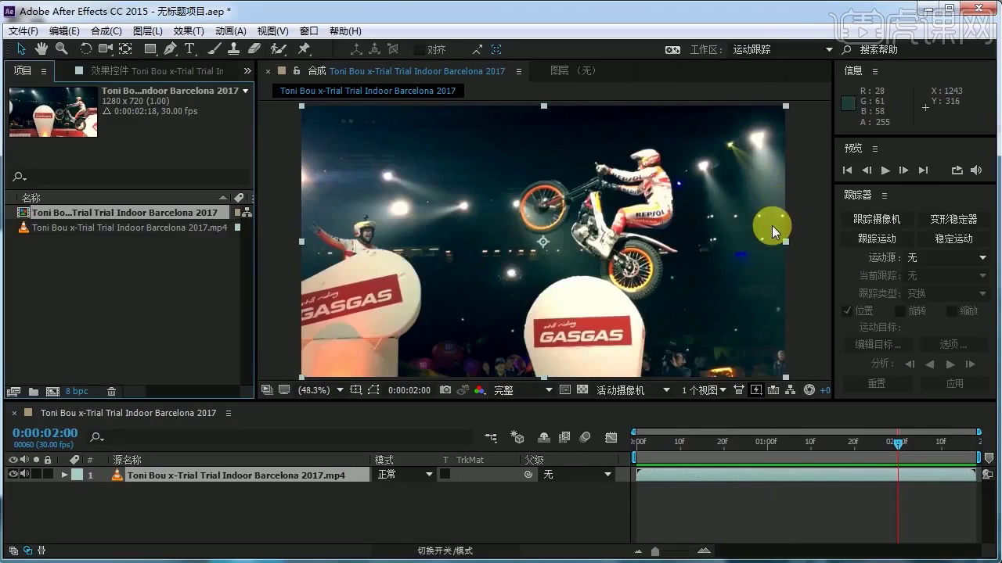
pyautogui.click(327, 476)
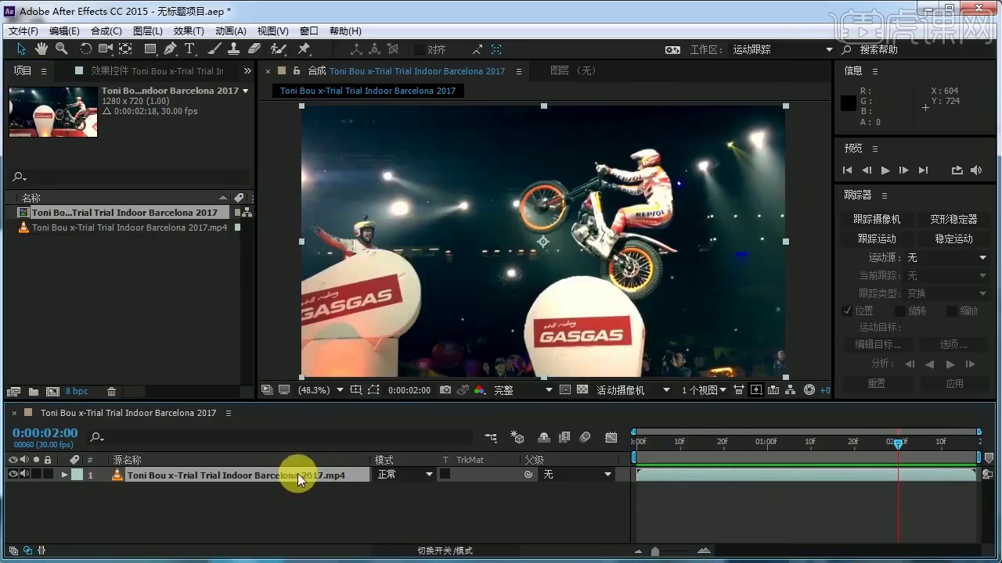
pyautogui.click(867, 242)
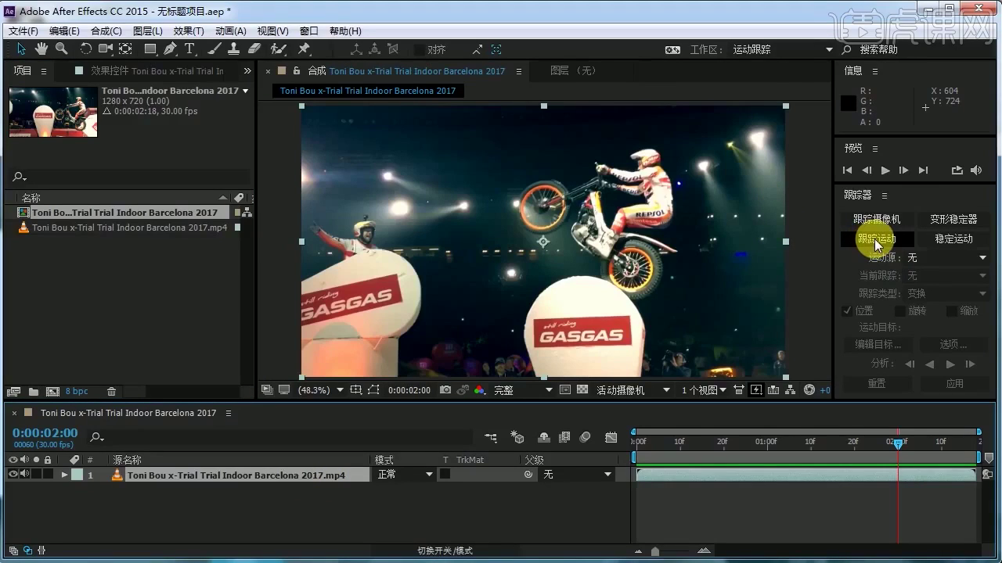
pyautogui.click(875, 244)
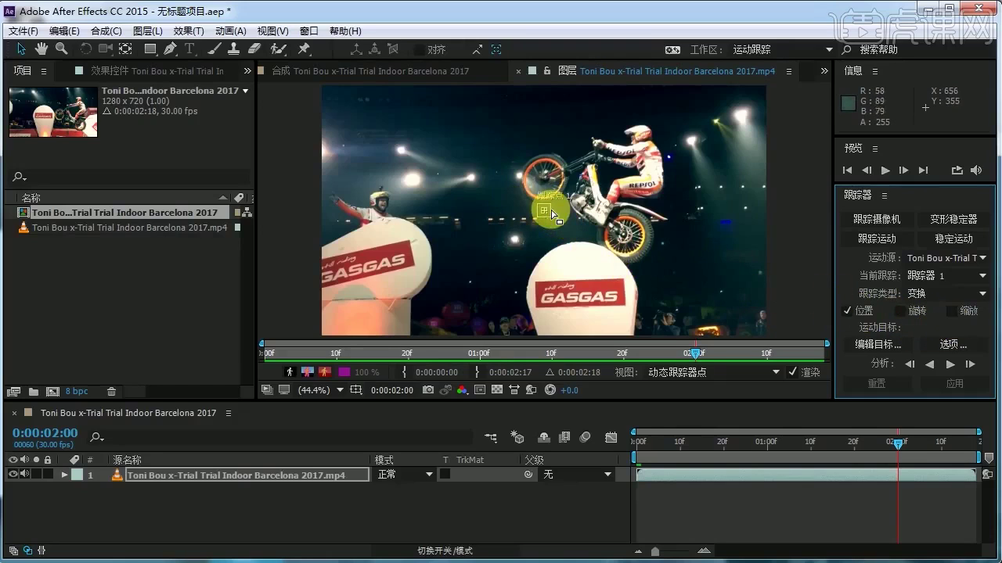
# Reposition track point 1 as a whole within the dark area just below the motorcycle's front wheel.
pyautogui.scroll(6, 552, 213)
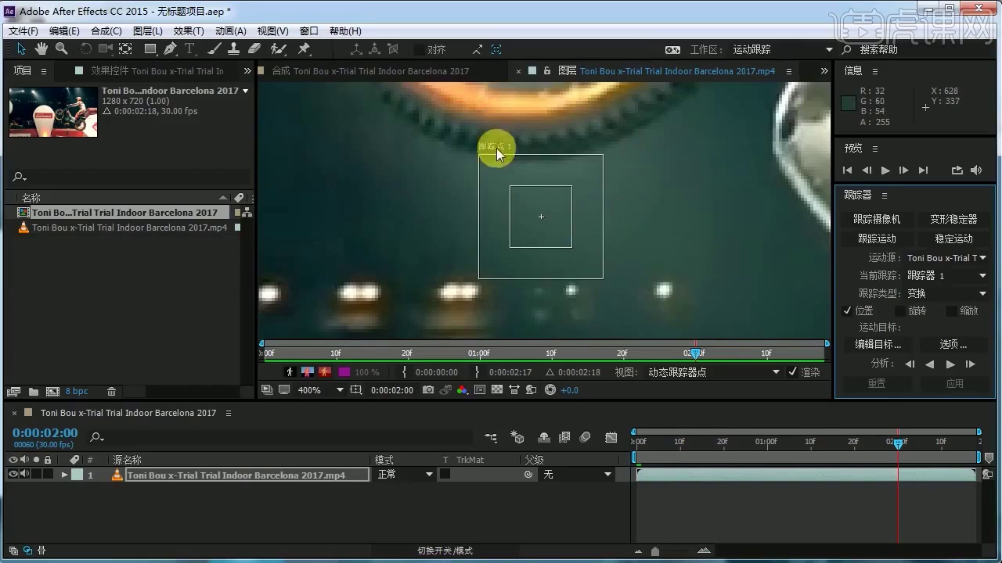
pyautogui.click(577, 180)
pyautogui.moveTo(575, 176); pyautogui.dragTo(600, 223)
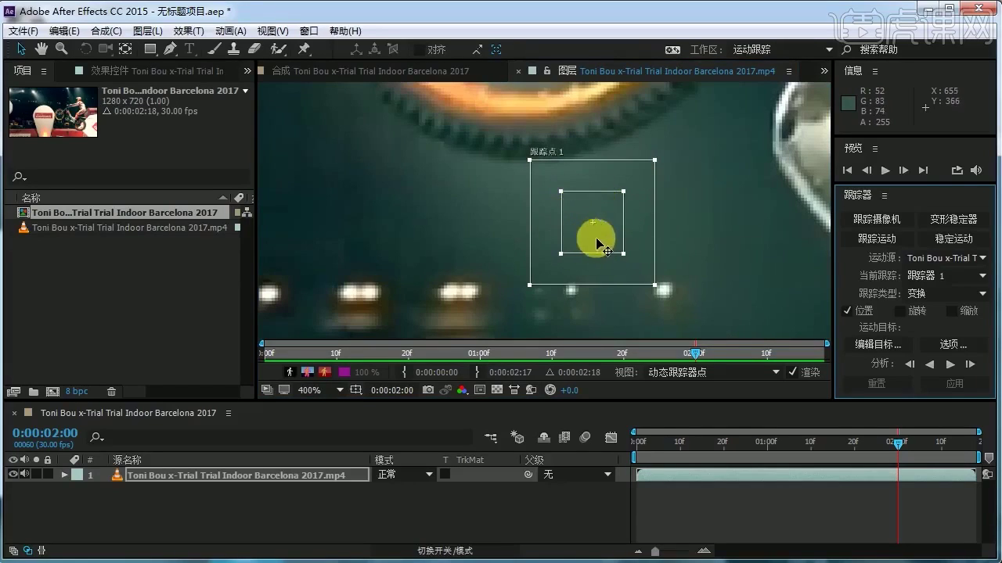
pyautogui.moveTo(608, 239); pyautogui.dragTo(574, 224)
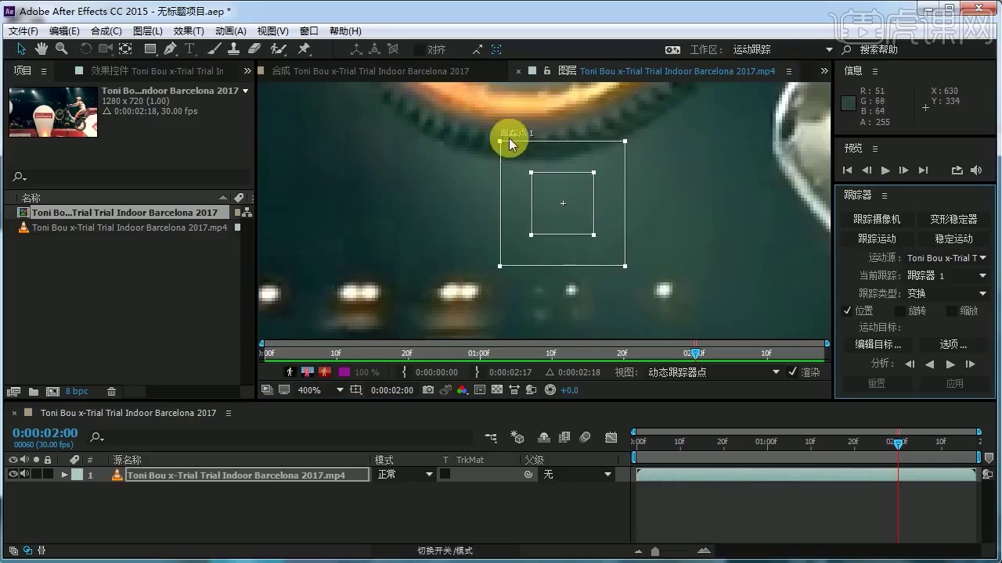
# Resize track point 1's outer search region and adjust its inner feature region slightly.
pyautogui.moveTo(625, 267); pyautogui.dragTo(651, 293)
pyautogui.moveTo(594, 235)
pyautogui.mouseDown()
pyautogui.moveTo(577, 224)
pyautogui.moveTo(593, 238)
pyautogui.mouseUp()
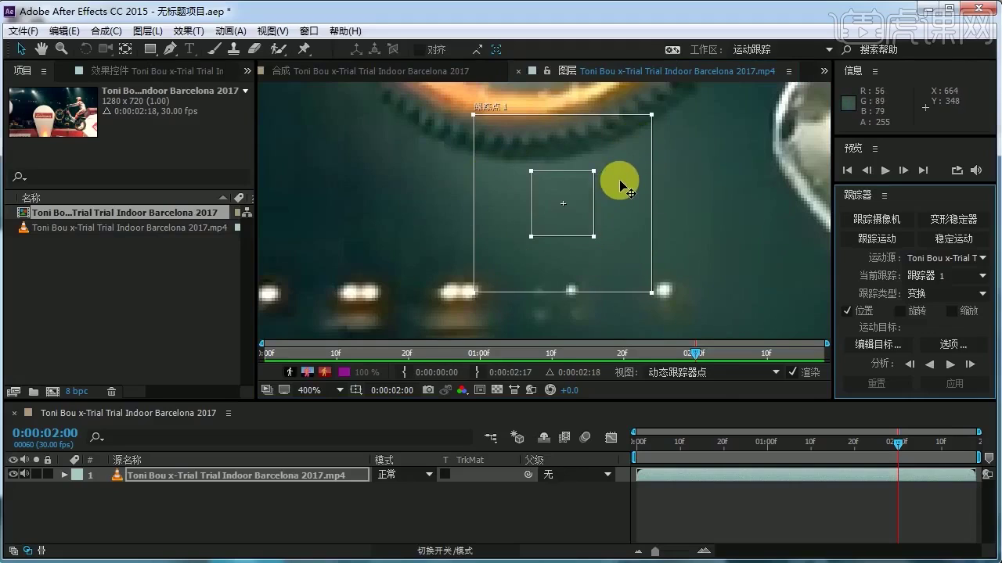
pyautogui.press(',')
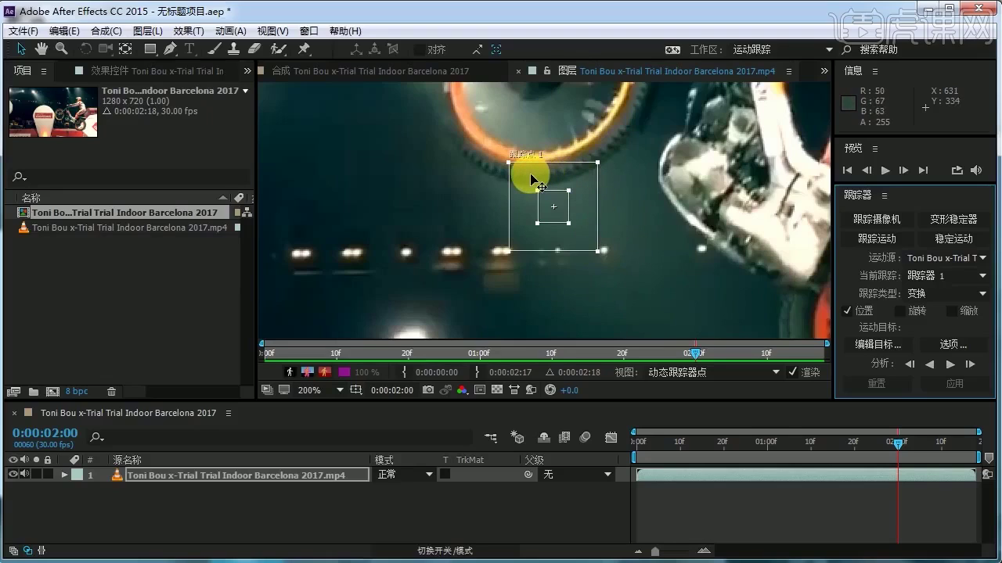
pyautogui.moveTo(599, 250); pyautogui.dragTo(582, 238)
pyautogui.press(',')
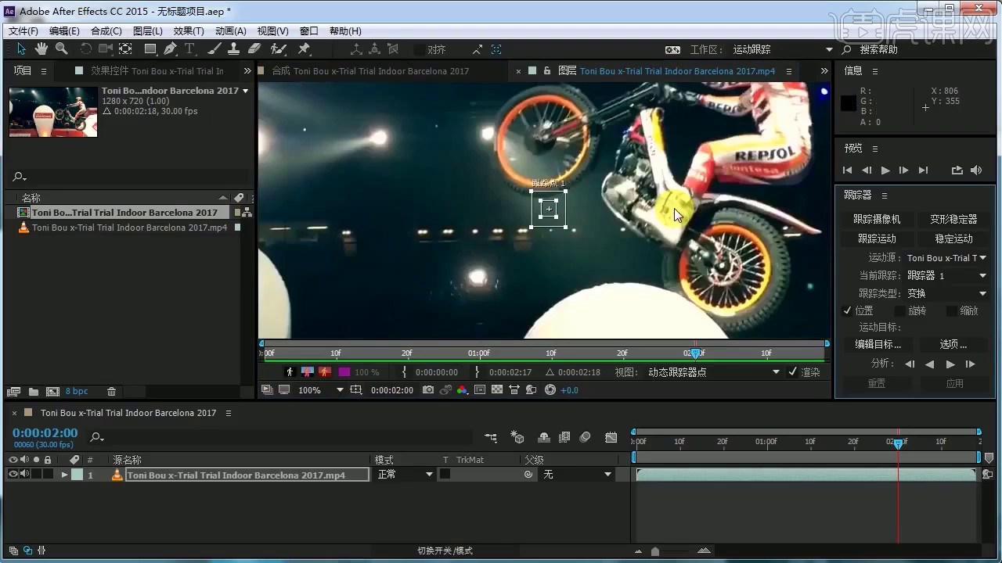
pyautogui.moveTo(683, 199); pyautogui.dragTo(630, 247)
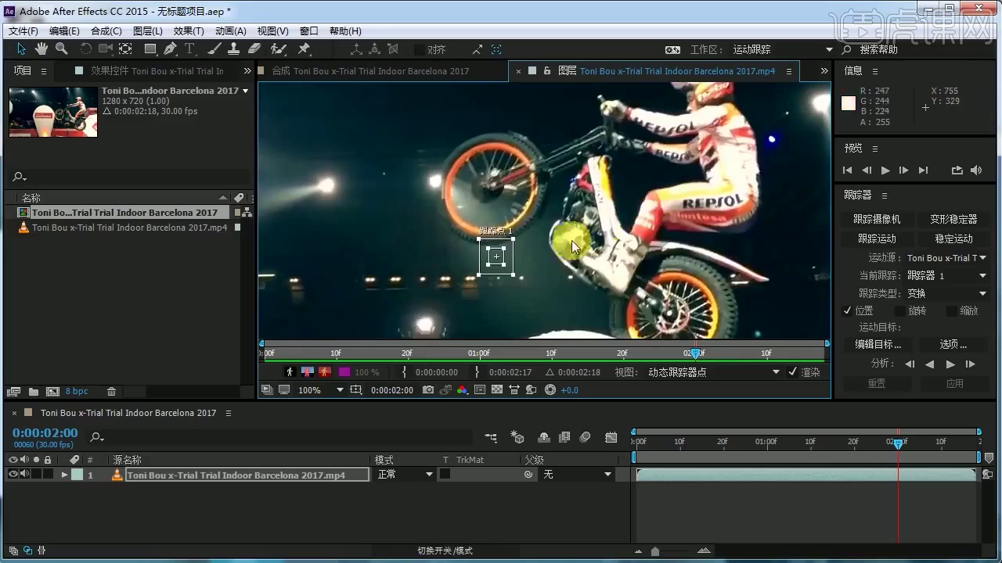
pyautogui.press('.')
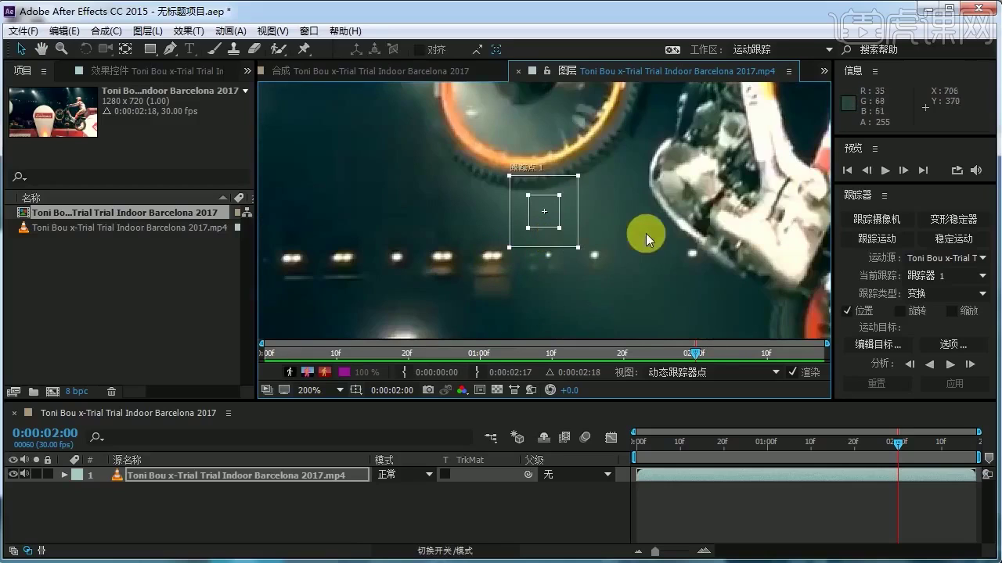
pyautogui.press(',')
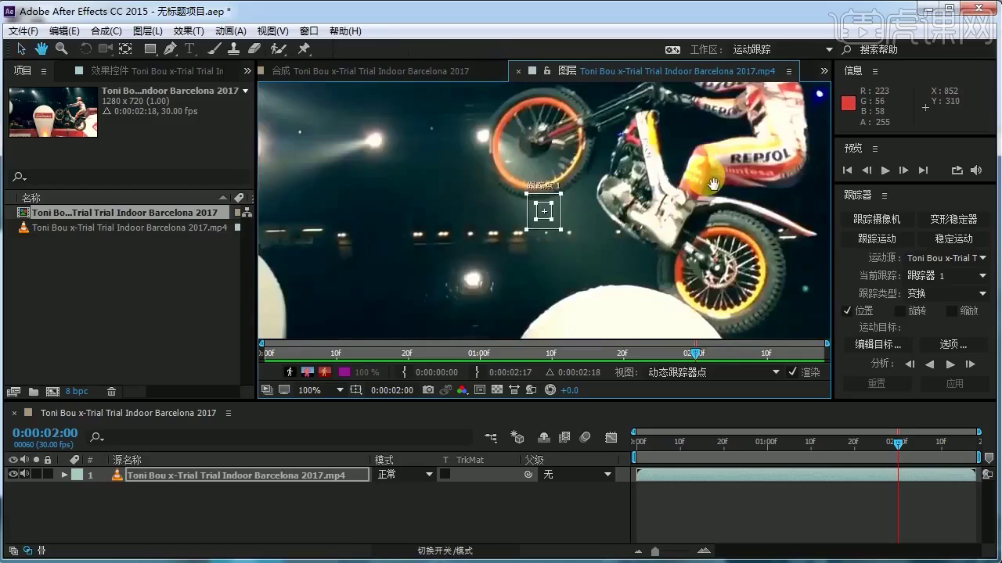
pyautogui.moveTo(710, 187); pyautogui.dragTo(671, 248)
pyautogui.click(677, 207)
pyautogui.moveTo(556, 271); pyautogui.dragTo(507, 288)
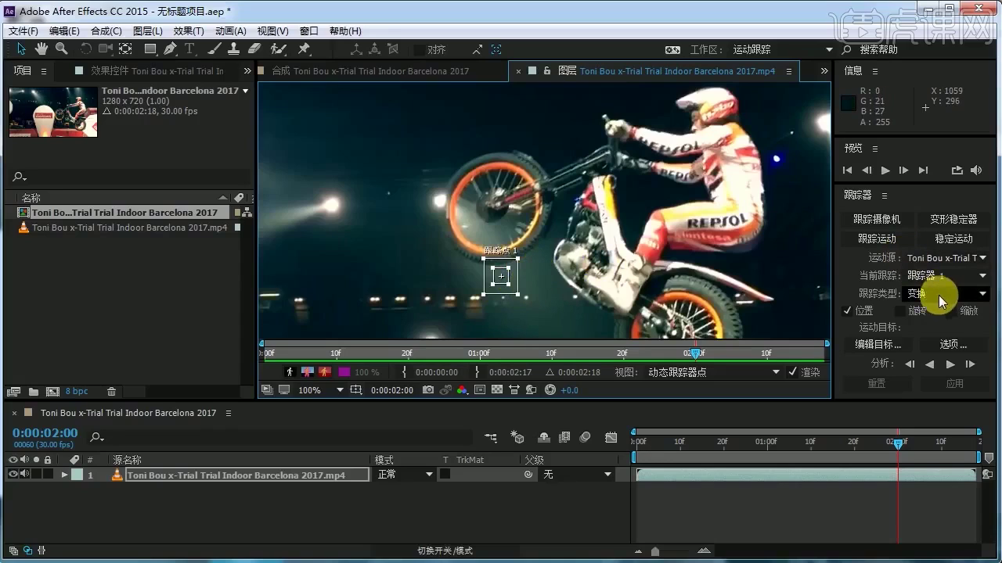
# Review the motion tracker options, including the tracking channel, and accept them as they are.
pyautogui.click(949, 344)
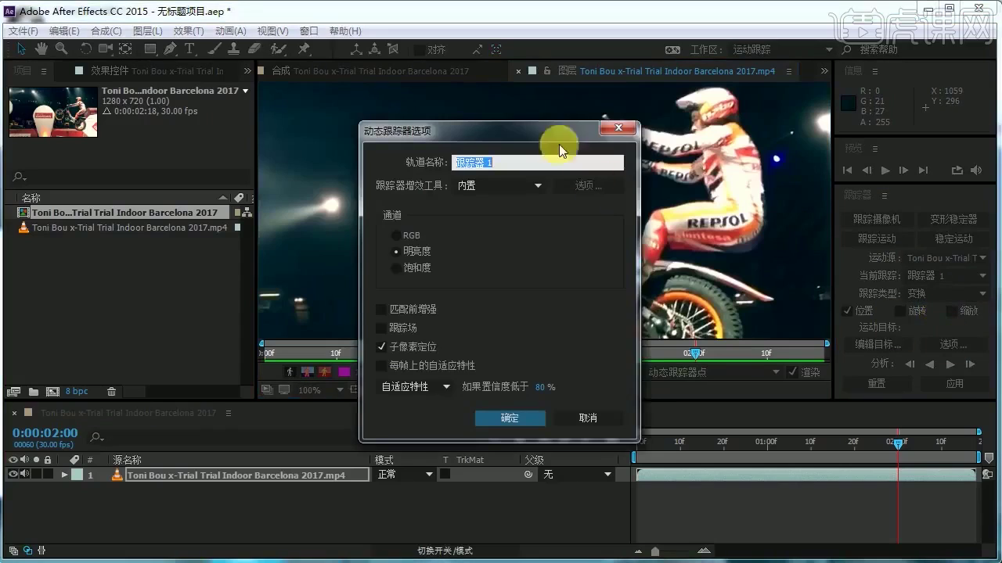
pyautogui.moveTo(554, 132); pyautogui.dragTo(593, 110)
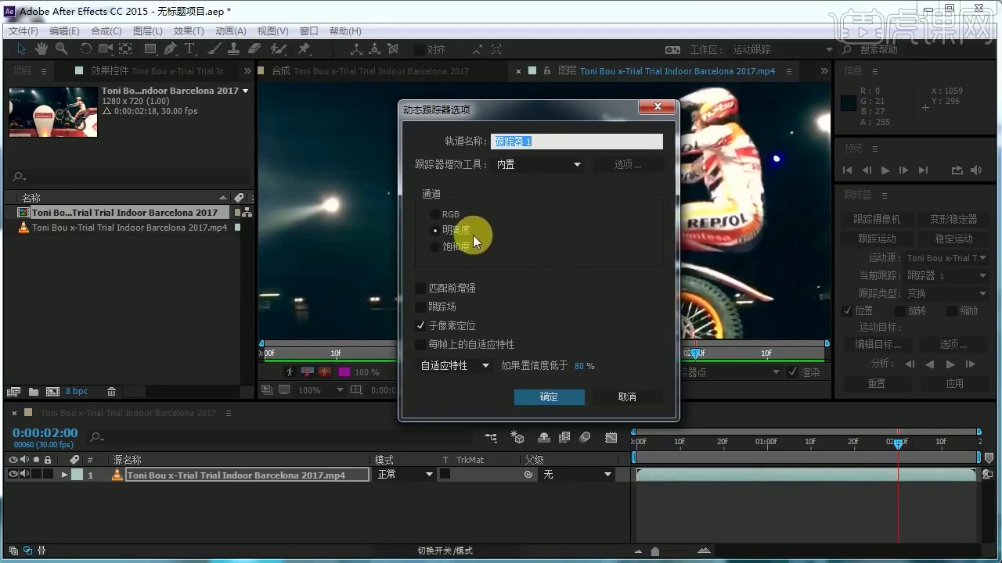
pyautogui.click(549, 397)
# Move track point 1 onto the tip of the rider's helmet visor at 0:00:02:00.
pyautogui.moveTo(669, 205); pyautogui.dragTo(633, 235)
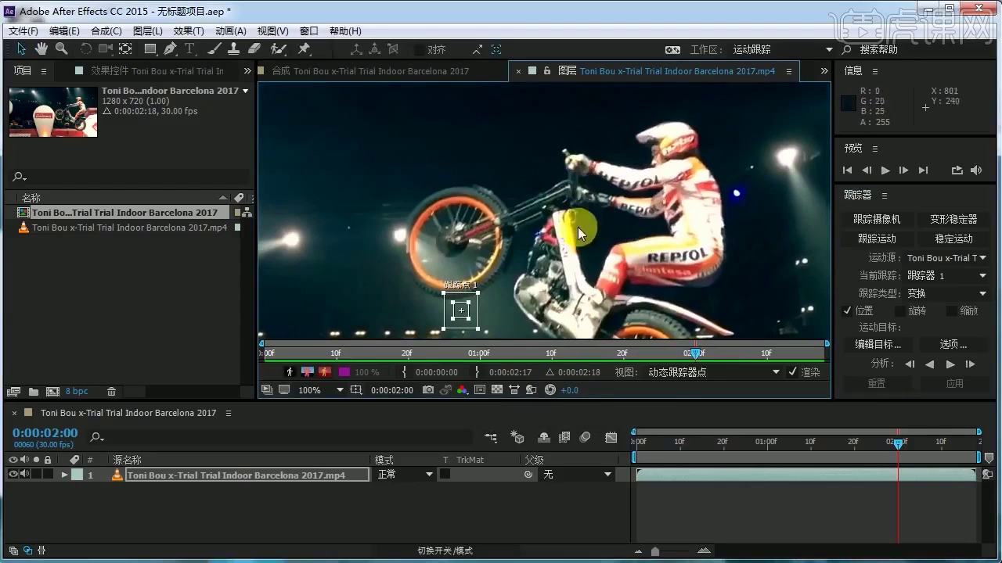
pyautogui.moveTo(466, 315); pyautogui.dragTo(642, 216)
pyautogui.scroll(2, 658, 143)
pyautogui.press('v')
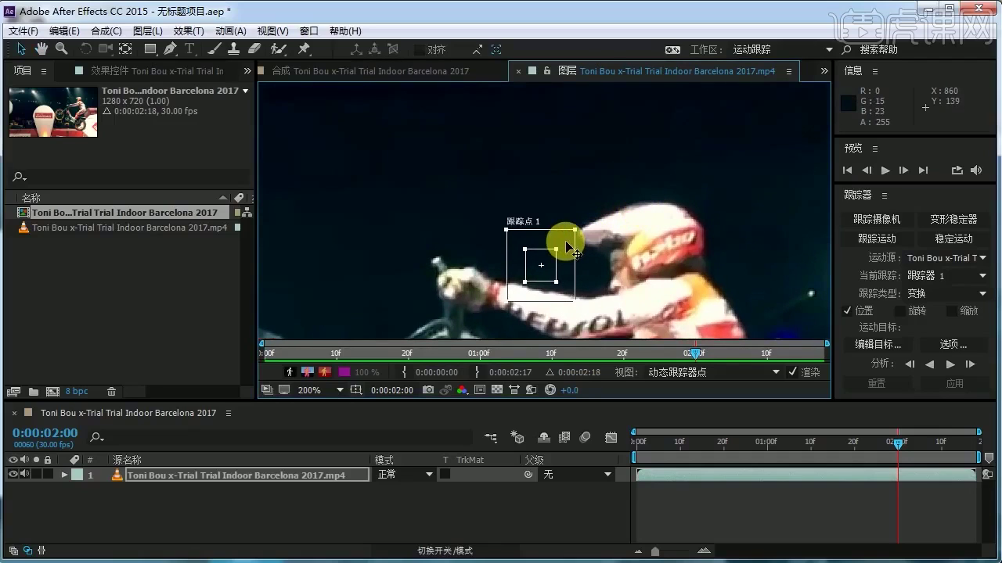
pyautogui.moveTo(567, 242); pyautogui.dragTo(607, 212)
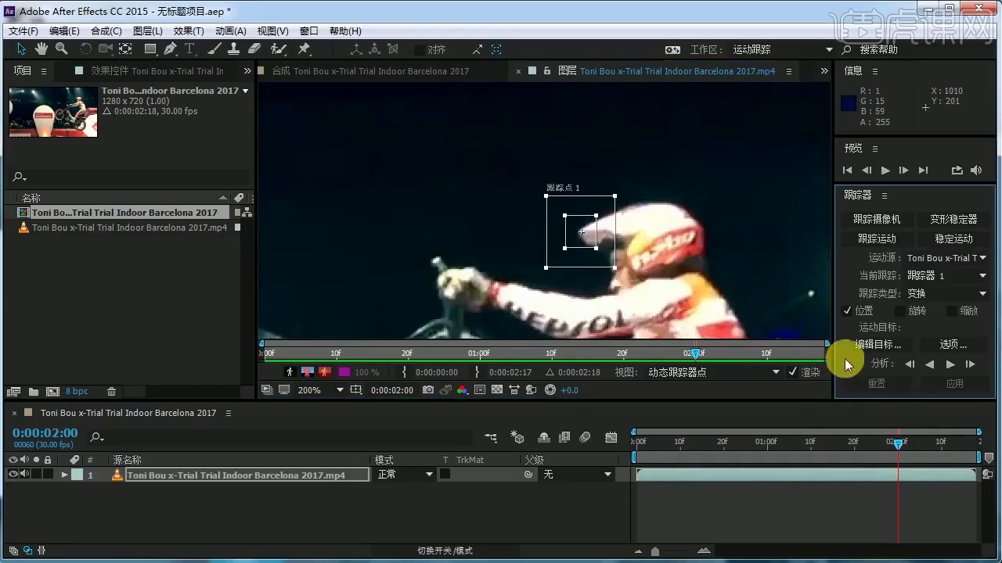
# At 0:00:00:00, place track point 1 on the tip of the helmet visor and slightly enlarge its search region.
pyautogui.click(897, 445)
pyautogui.moveTo(897, 445); pyautogui.dragTo(624, 454)
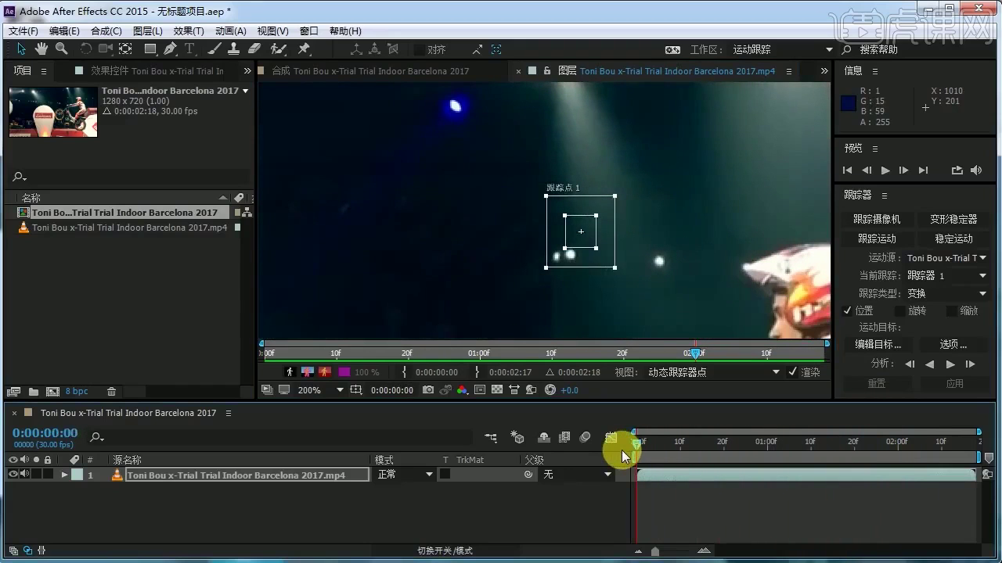
pyautogui.press('space')
pyautogui.moveTo(721, 279); pyautogui.dragTo(645, 242)
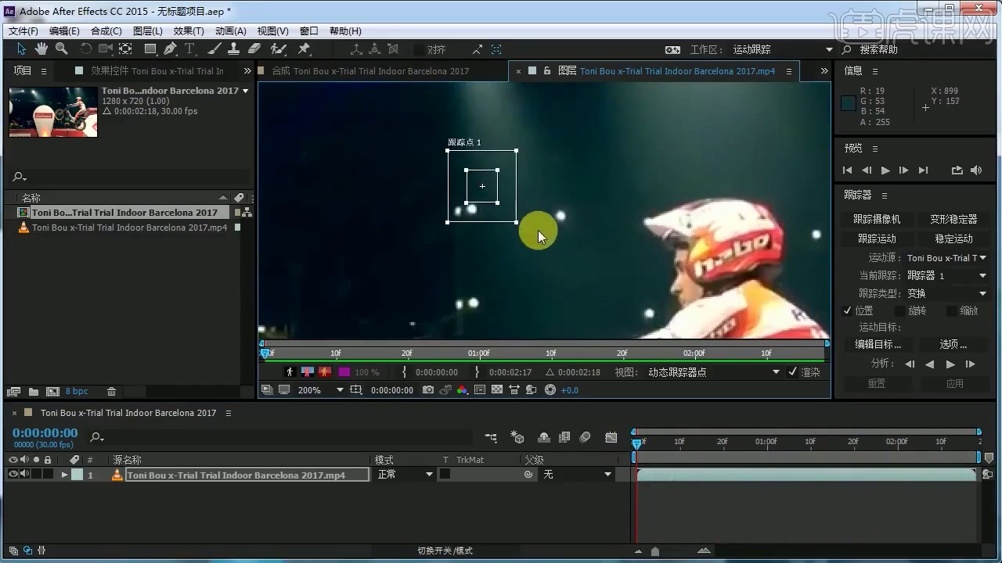
pyautogui.moveTo(506, 214); pyautogui.dragTo(665, 246)
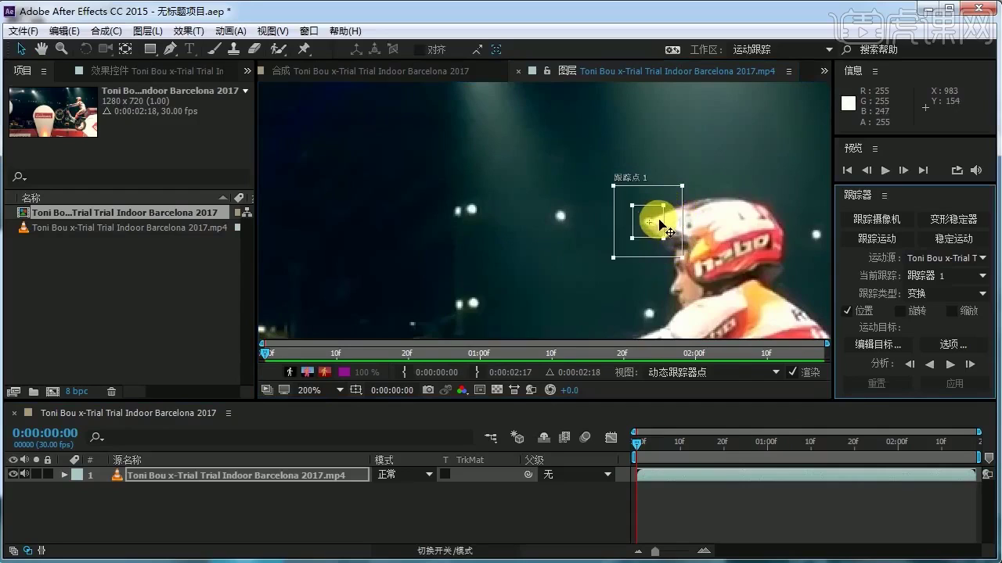
pyautogui.moveTo(682, 257); pyautogui.dragTo(691, 265)
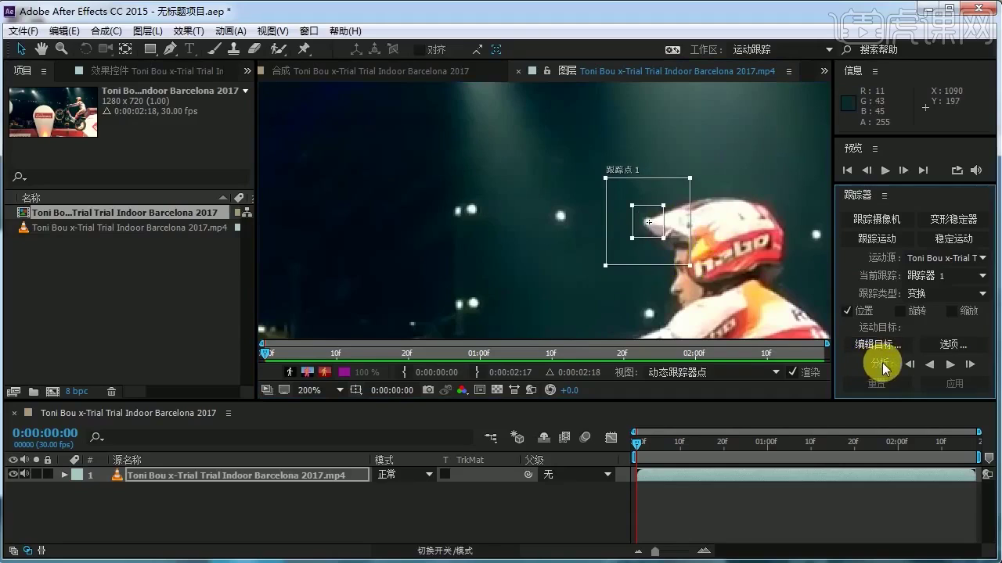
# Analyze the track forward from the first frame to the end of the clip and show the whole motion path.
pyautogui.click(948, 366)
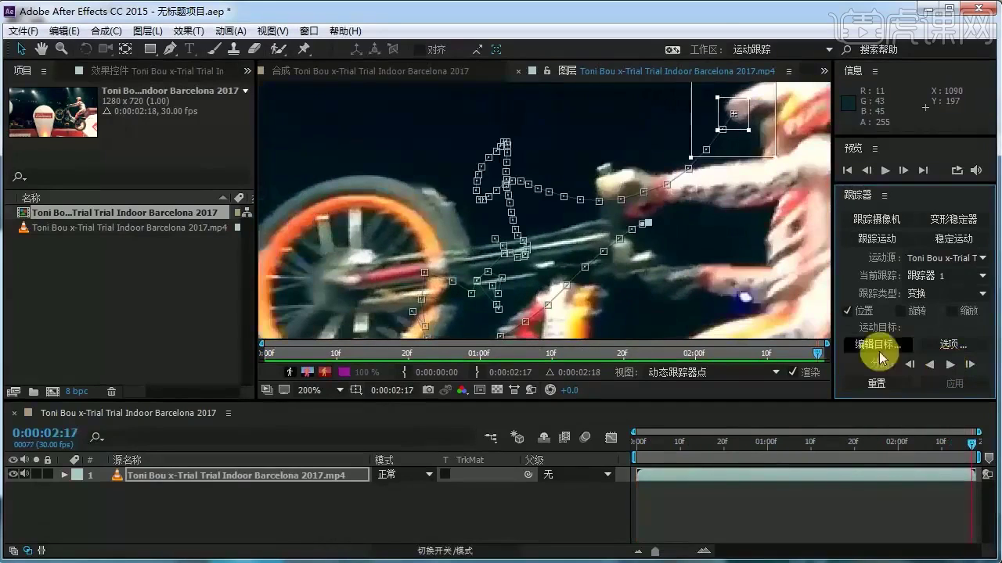
pyautogui.scroll(-2, 698, 249)
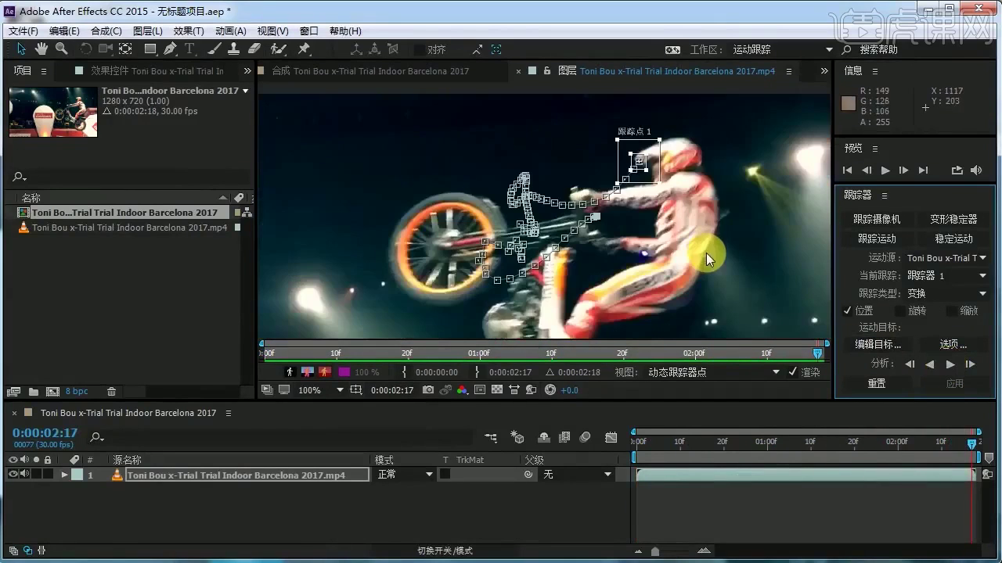
pyautogui.scroll(-2, 706, 253)
pyautogui.moveTo(711, 245); pyautogui.dragTo(758, 232)
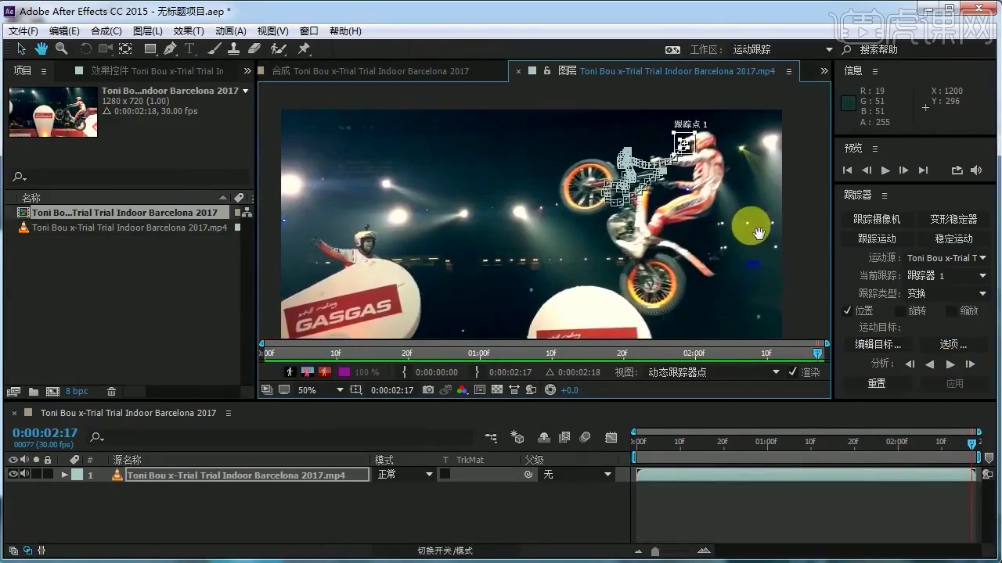
# Go back through the tracked frames to 0:00:00:14 and examine up close how track point 1 follows the helmet visor.
pyautogui.moveTo(970, 443); pyautogui.dragTo(746, 442)
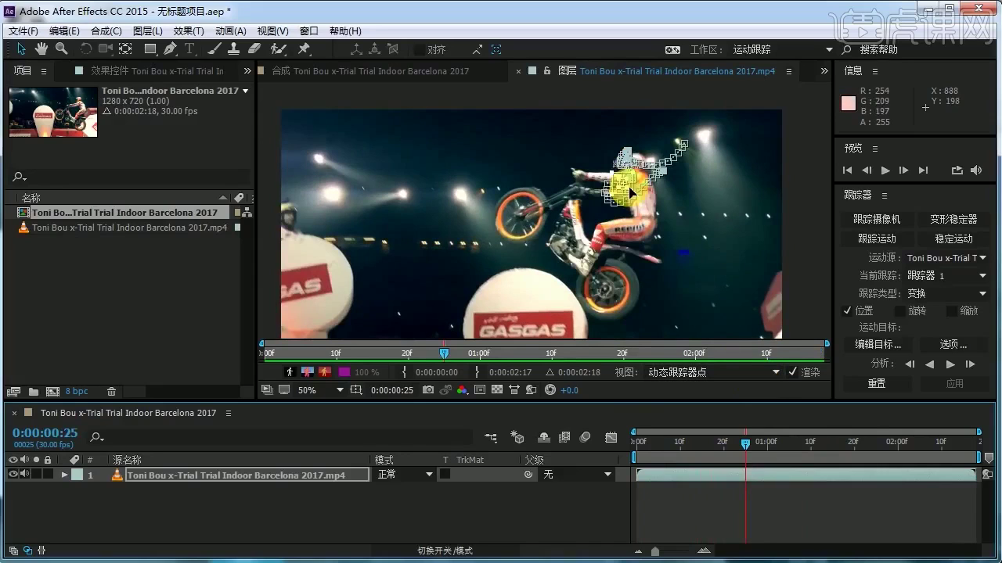
pyautogui.moveTo(626, 190); pyautogui.dragTo(664, 265)
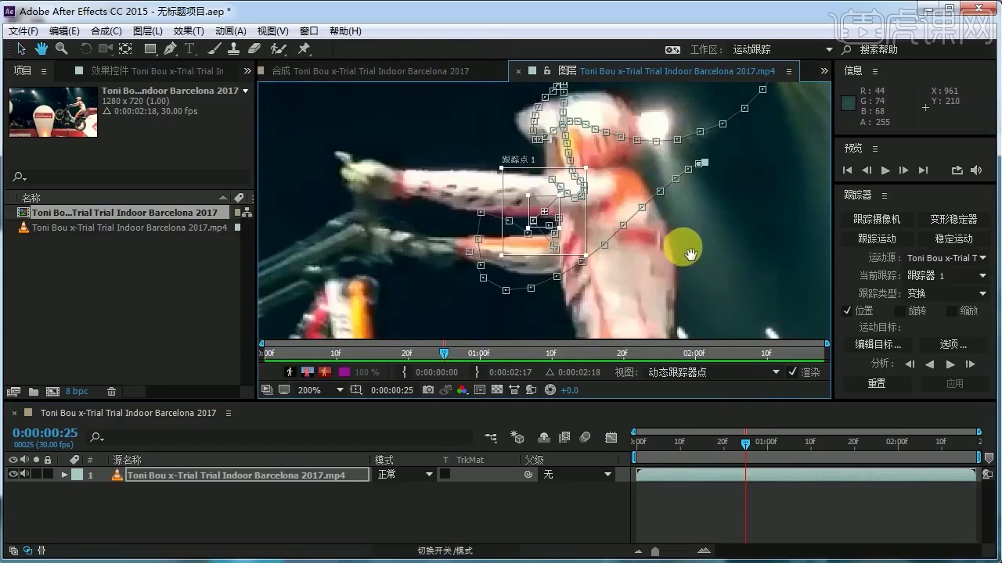
pyautogui.moveTo(690, 254); pyautogui.dragTo(728, 288)
pyautogui.moveTo(745, 441); pyautogui.dragTo(694, 442)
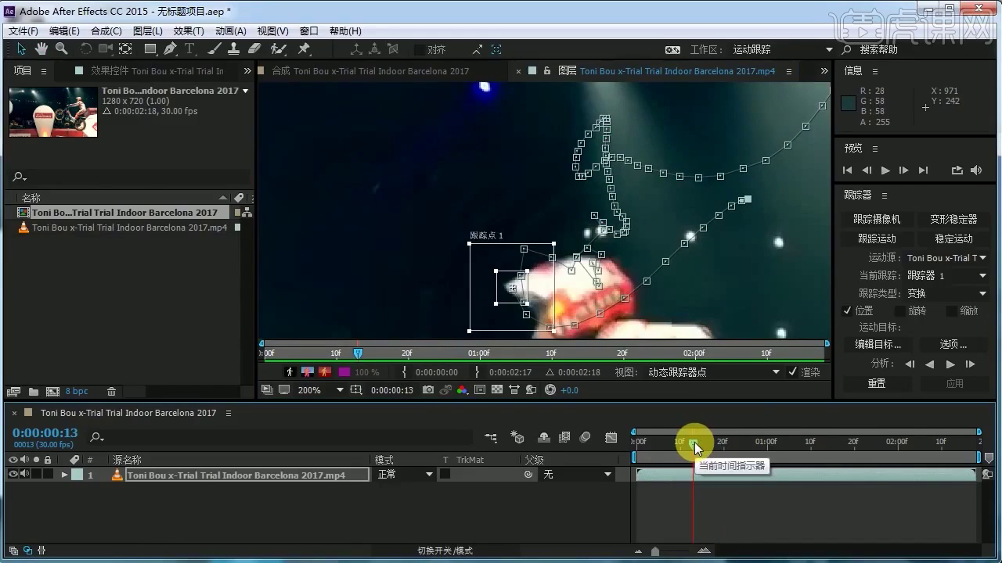
pyautogui.press('pagedown')
pyautogui.scroll(2, 537, 303)
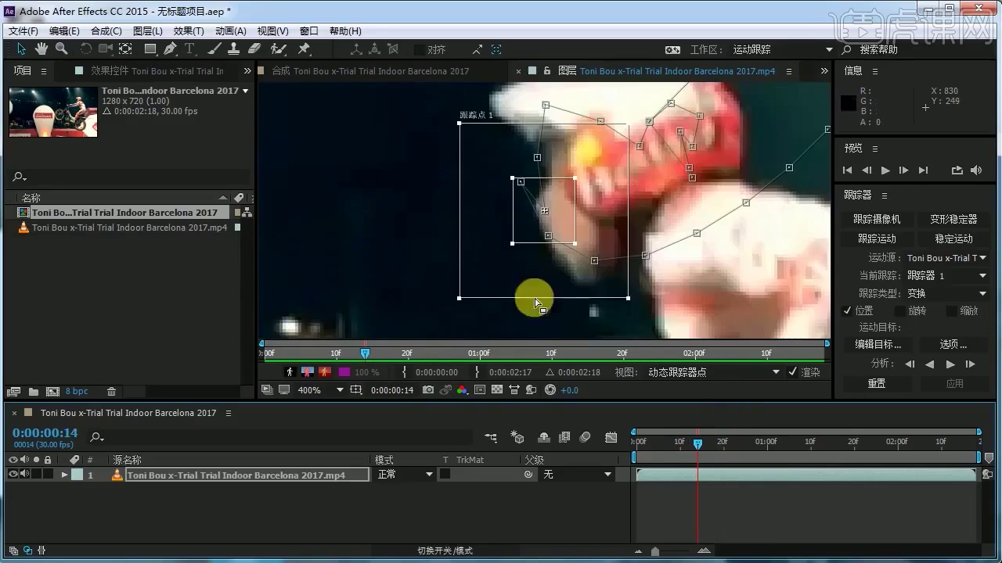
pyautogui.press('space')
pyautogui.moveTo(684, 230); pyautogui.dragTo(716, 296)
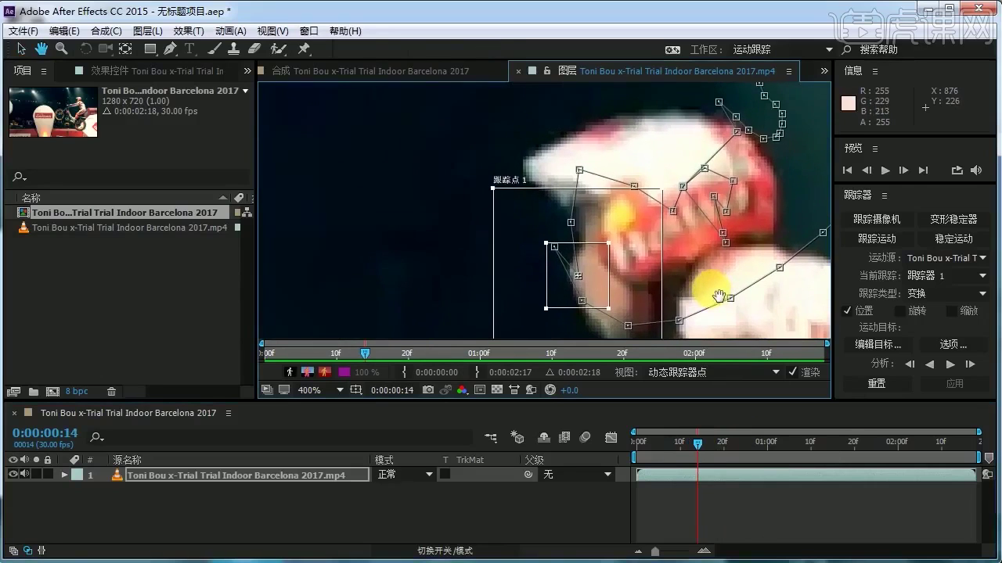
# Reposition track point 1 onto the tip of the helmet visor at 0:00:00:14 and at 0:00:00:15.
pyautogui.moveTo(671, 254); pyautogui.dragTo(603, 173)
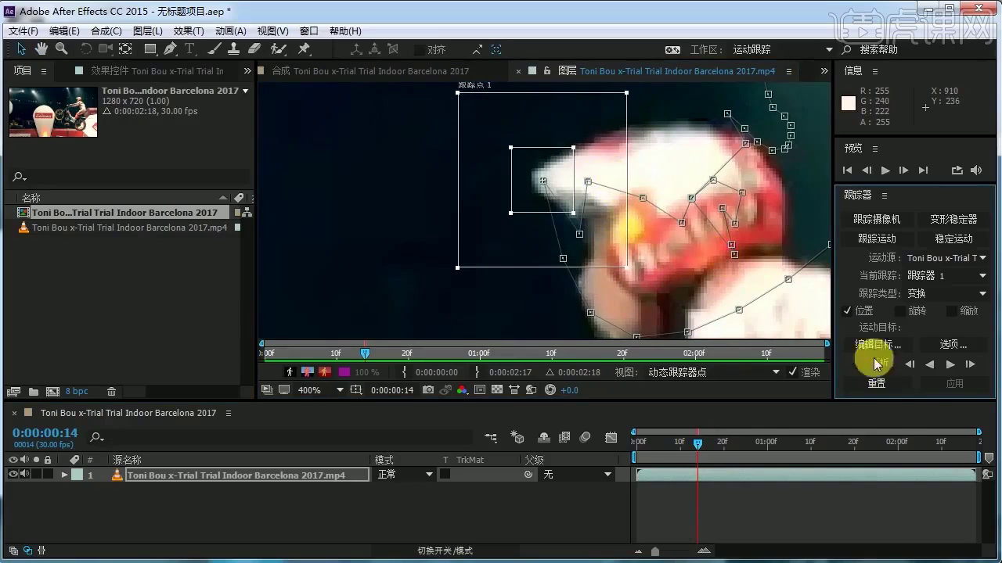
pyautogui.click(971, 364)
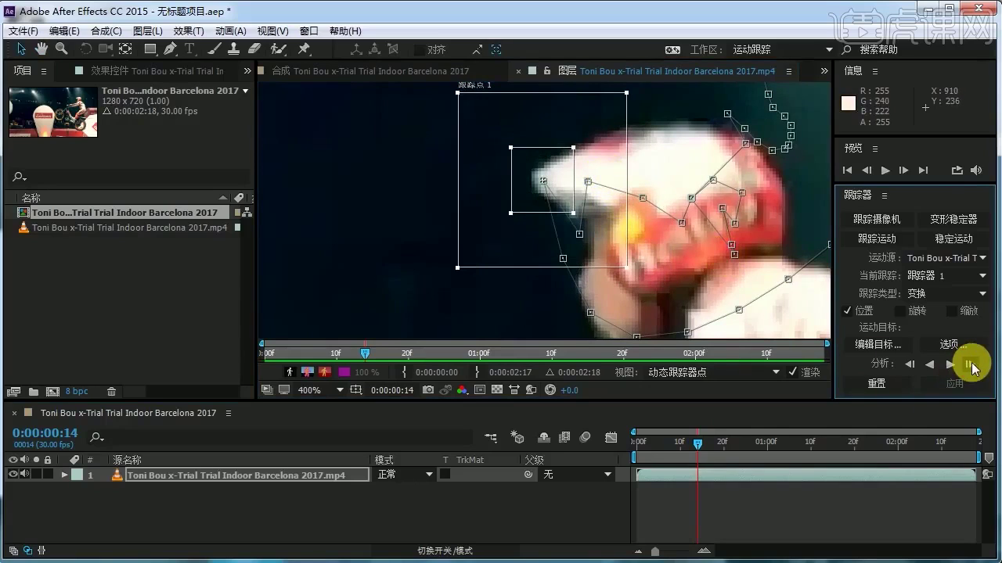
pyautogui.click(970, 364)
pyautogui.moveTo(749, 195); pyautogui.dragTo(775, 282)
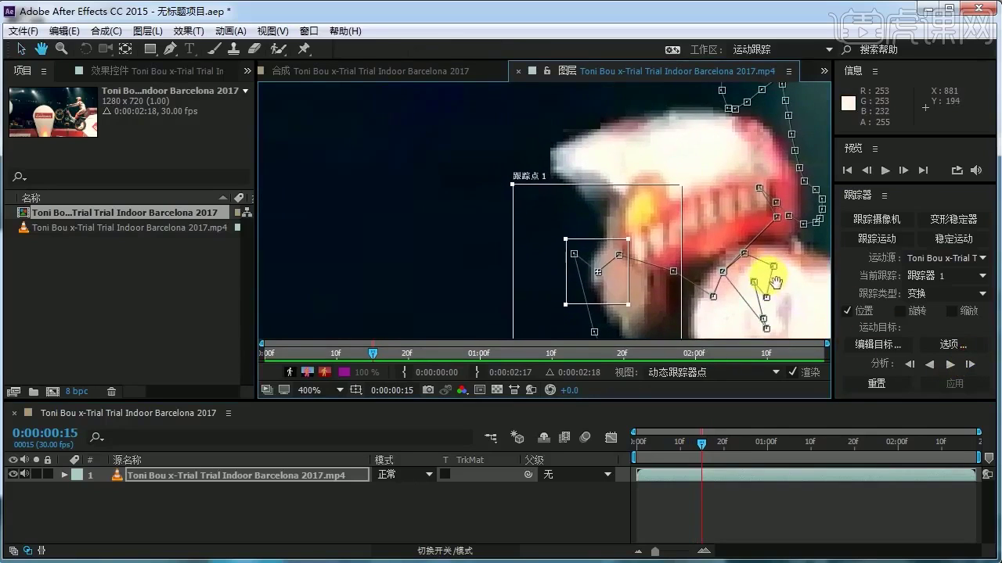
pyautogui.moveTo(658, 227); pyautogui.dragTo(626, 121)
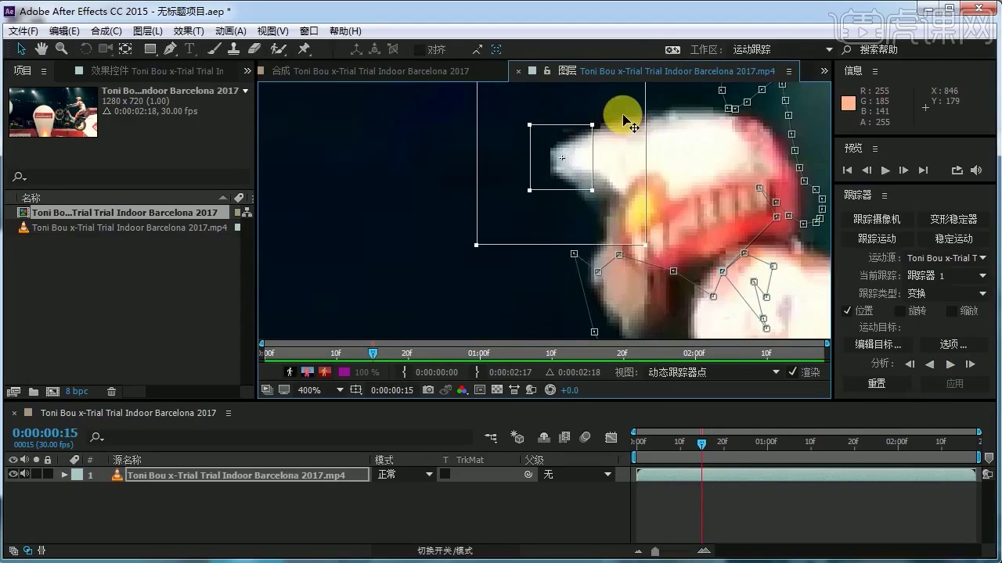
# Analyze one frame at a time to 0:00:00:17, correcting track point 1 onto the visor tip at frames 16 and 17.
pyautogui.click(971, 365)
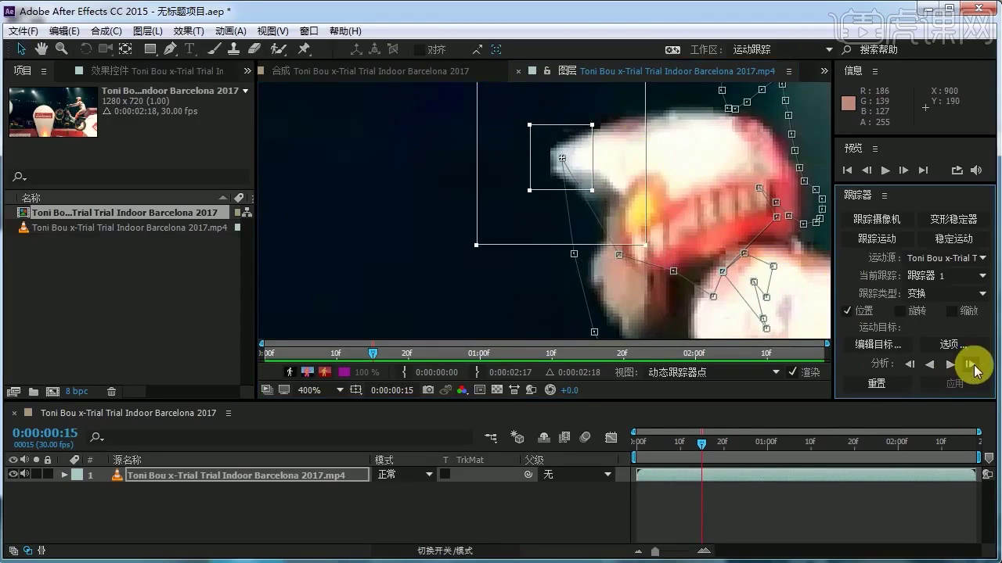
pyautogui.moveTo(702, 228); pyautogui.dragTo(663, 118)
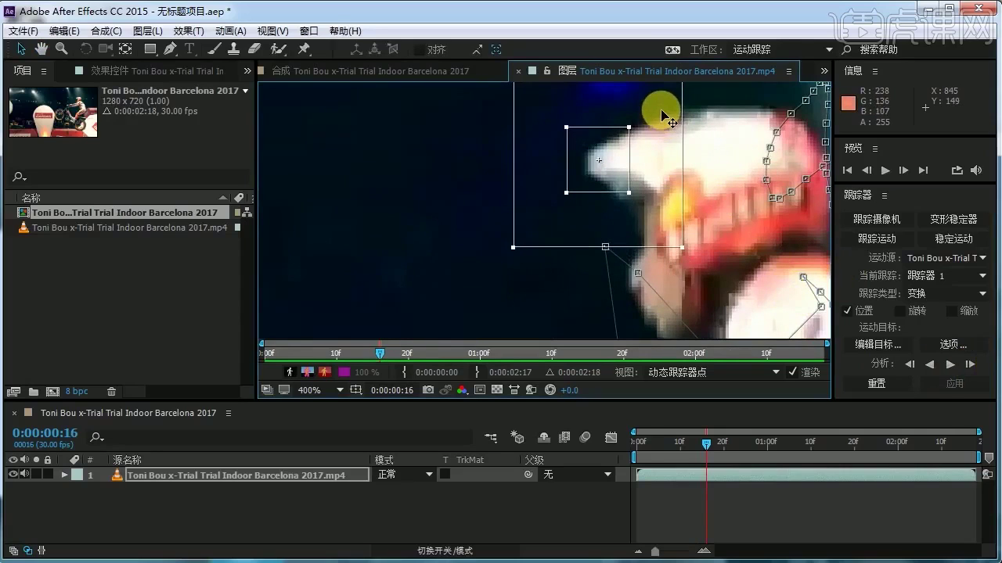
pyautogui.click(971, 365)
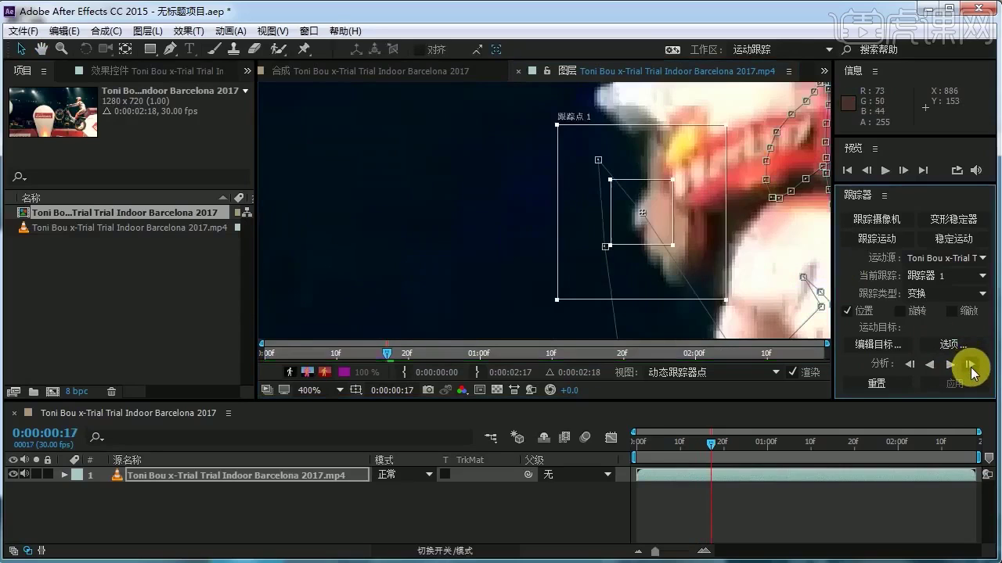
pyautogui.moveTo(792, 224); pyautogui.dragTo(787, 277)
pyautogui.moveTo(726, 247); pyautogui.dragTo(681, 128)
pyautogui.click(949, 349)
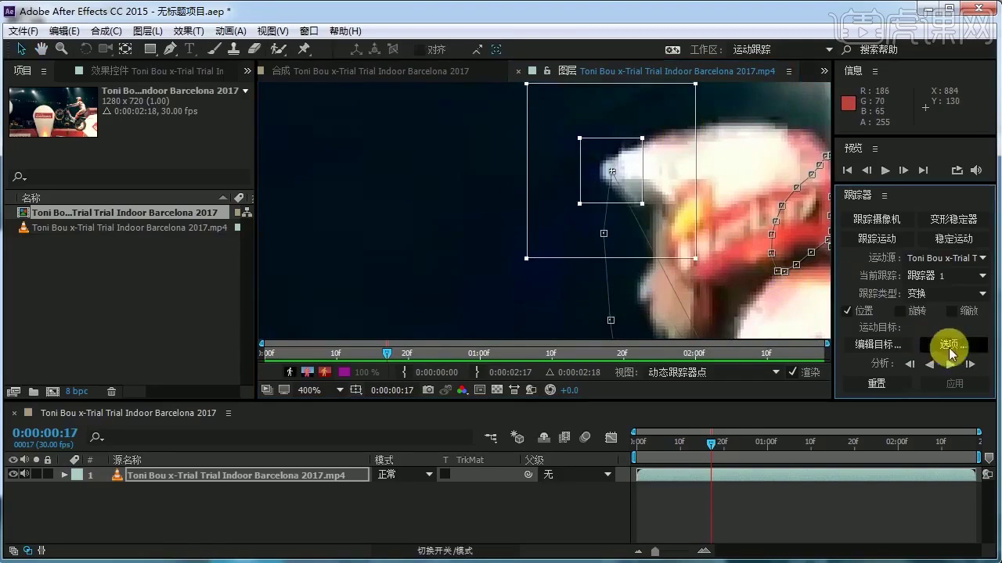
# Analyze frame by frame to 0:00:00:19, then track forward continuously to the end of the clip.
pyautogui.click(968, 364)
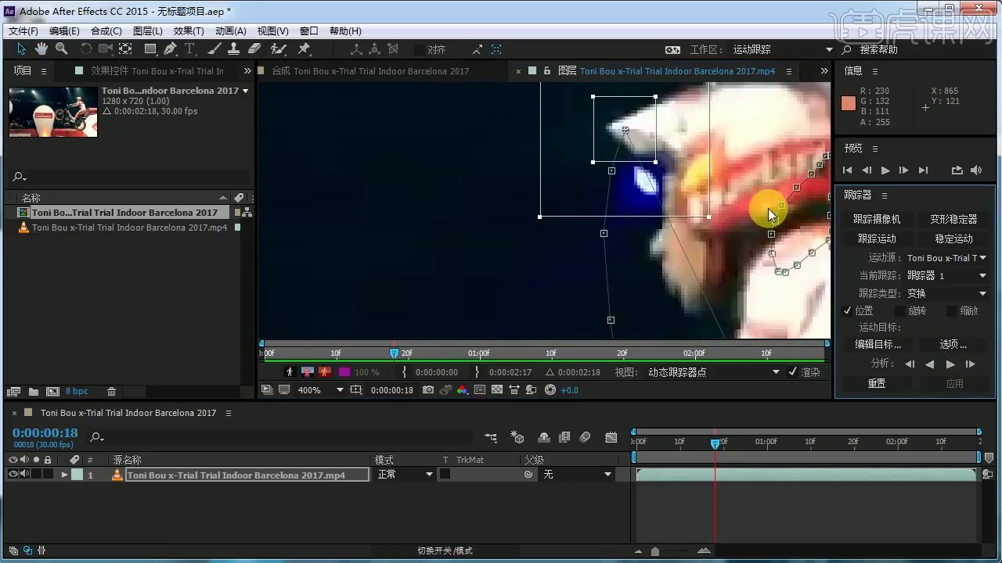
pyautogui.click(969, 365)
pyautogui.scroll(-4, 766, 233)
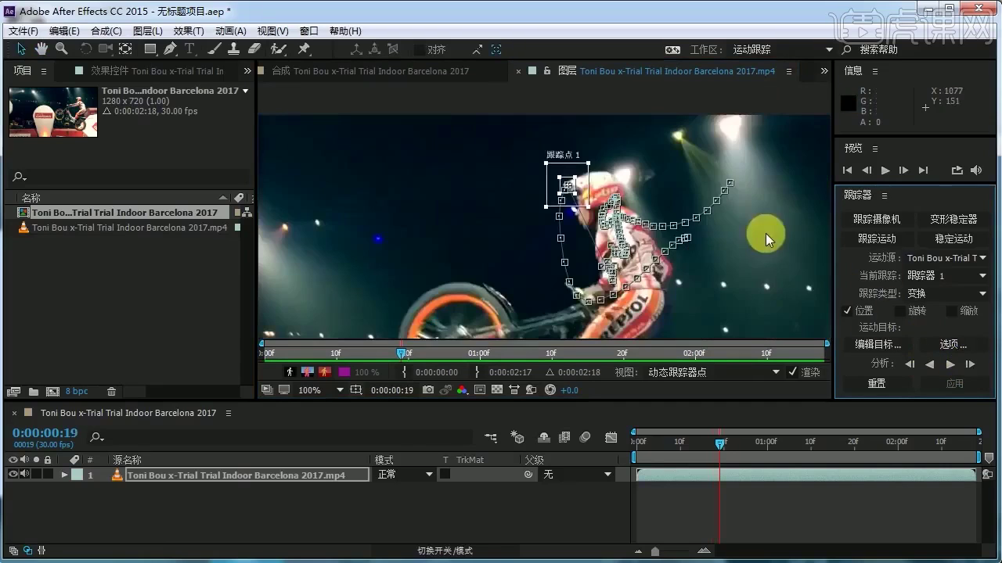
pyautogui.click(951, 365)
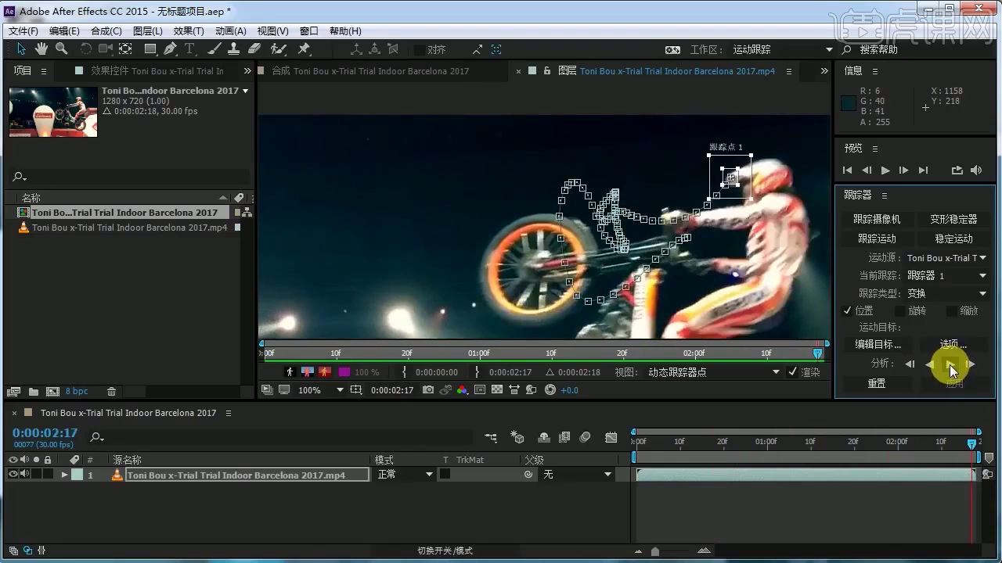
# Return to 0:00:00:00 and view the complete corrected motion path over the full shot.
pyautogui.moveTo(972, 446); pyautogui.dragTo(637, 436)
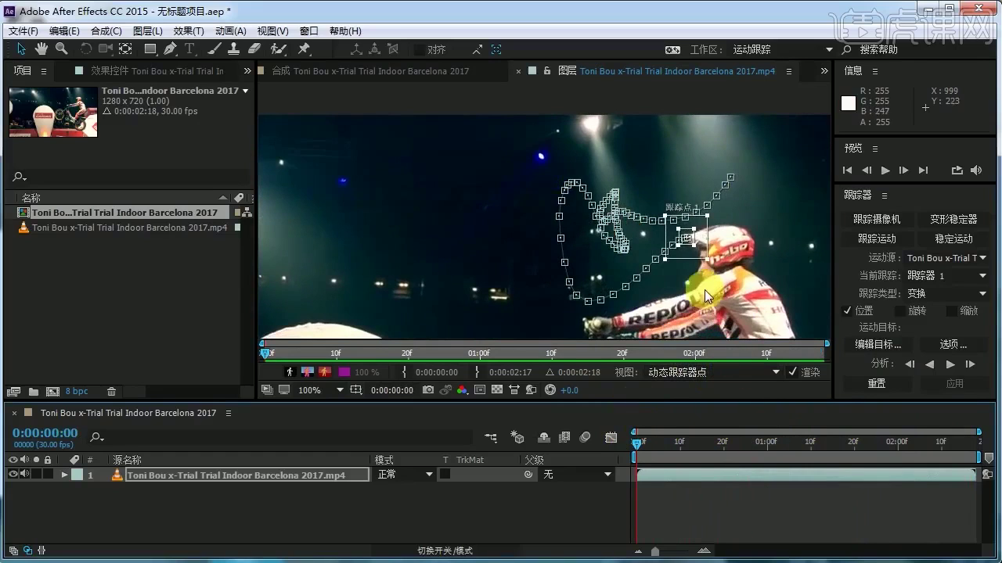
pyautogui.scroll(-2, 705, 290)
pyautogui.press('h')
pyautogui.moveTo(658, 280); pyautogui.dragTo(746, 215)
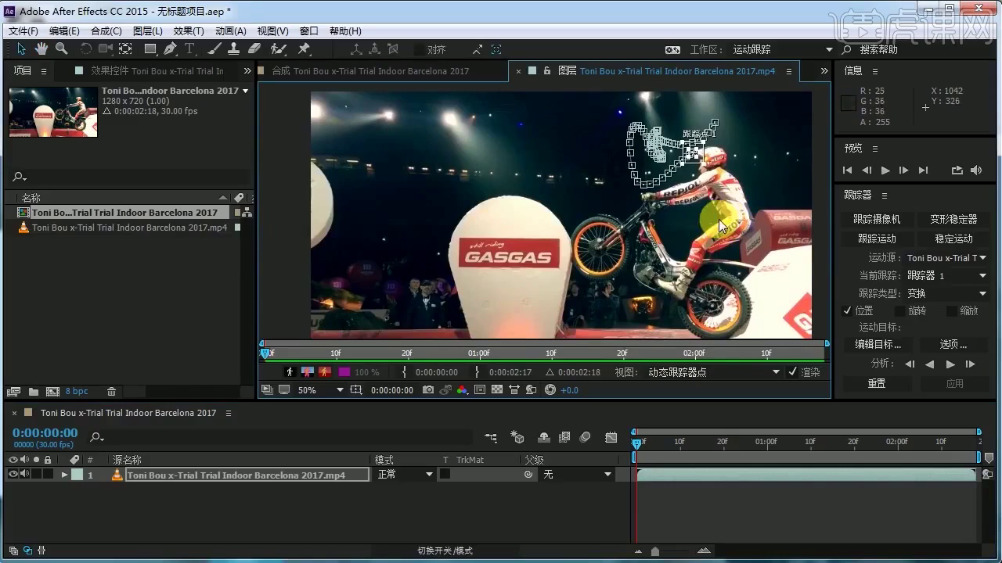
# Create a text layer reading "Helmet" in the upper middle of the Toni Bou composition.
pyautogui.click(258, 476)
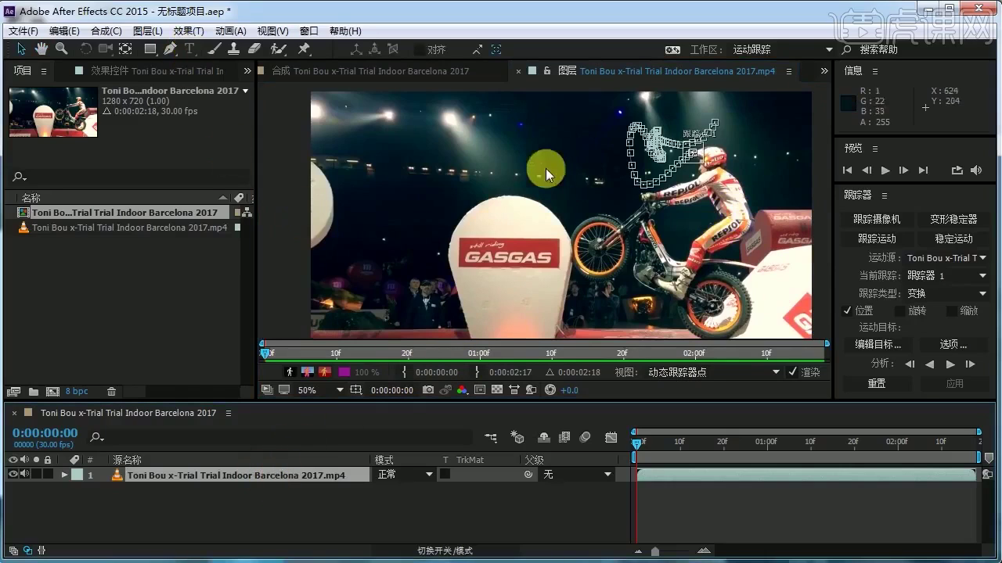
pyautogui.click(435, 70)
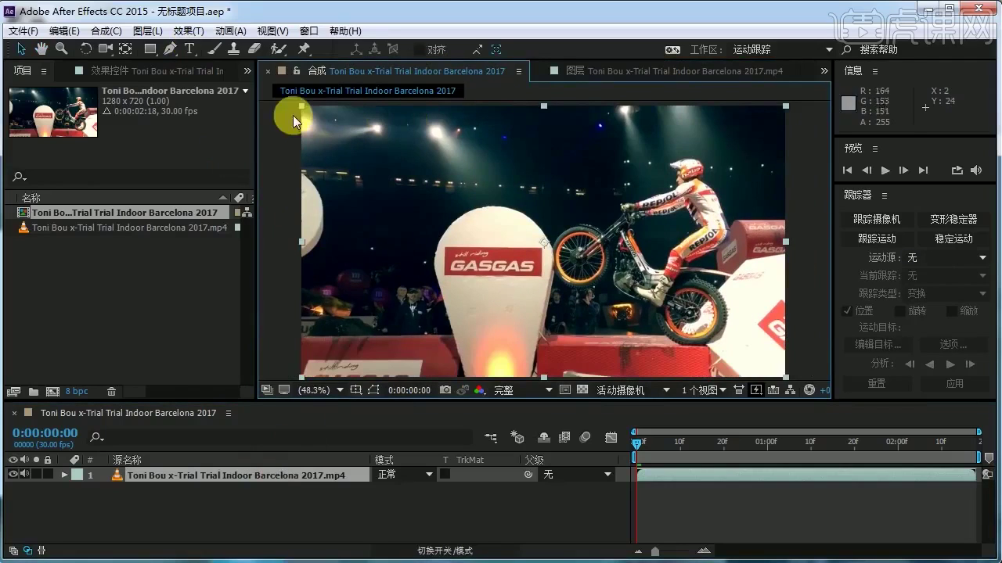
pyautogui.click(190, 48)
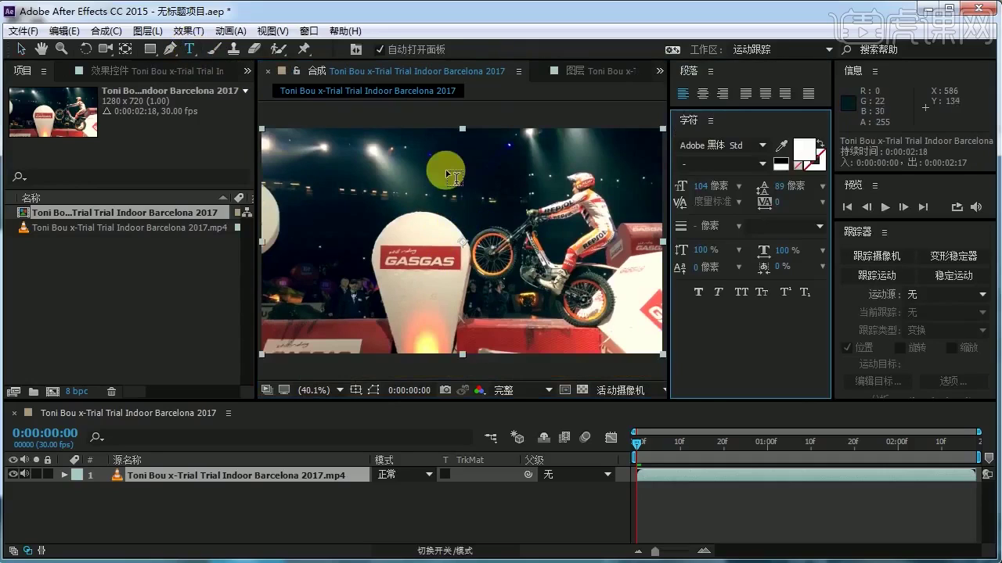
pyautogui.click(393, 167)
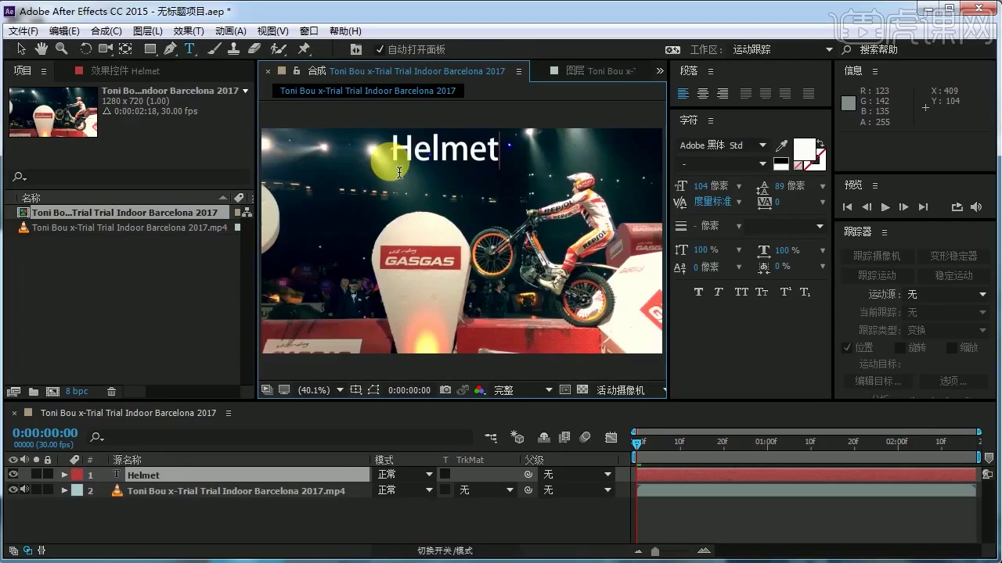
pyautogui.click(235, 473)
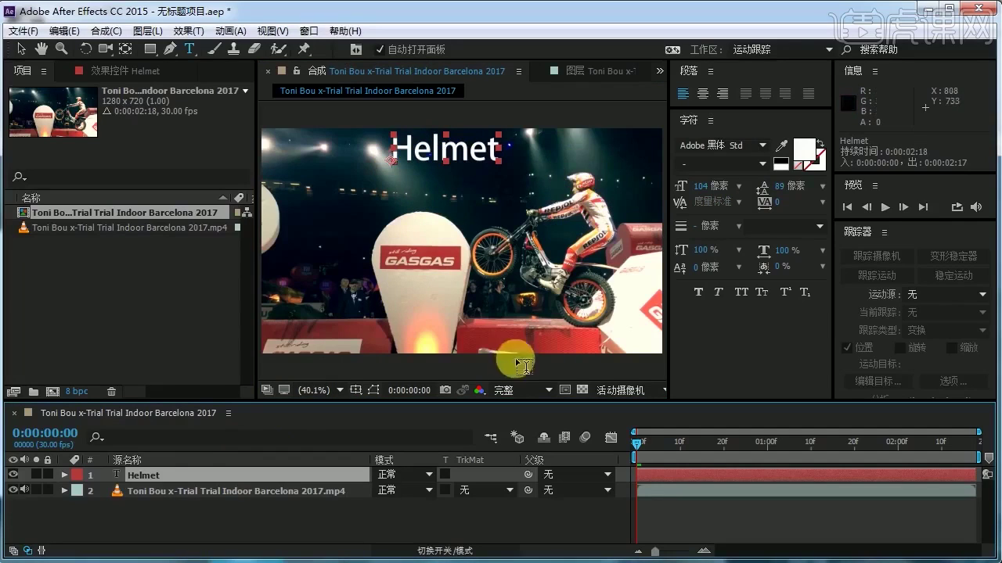
# Set the Helmet text layer as the motion target of the clip's Tracker 1.
pyautogui.click(242, 488)
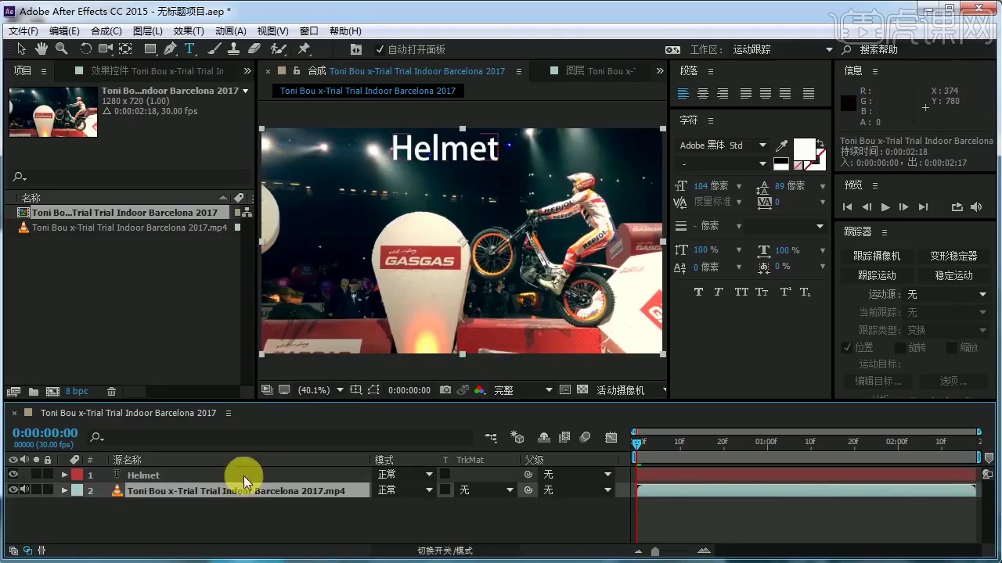
pyautogui.click(587, 72)
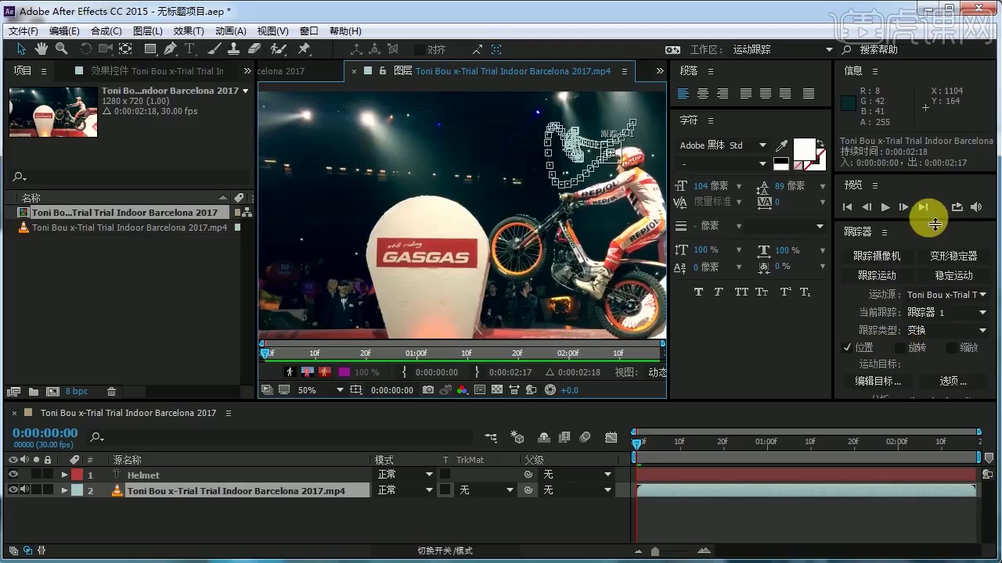
pyautogui.moveTo(927, 172); pyautogui.dragTo(935, 140)
pyautogui.click(887, 342)
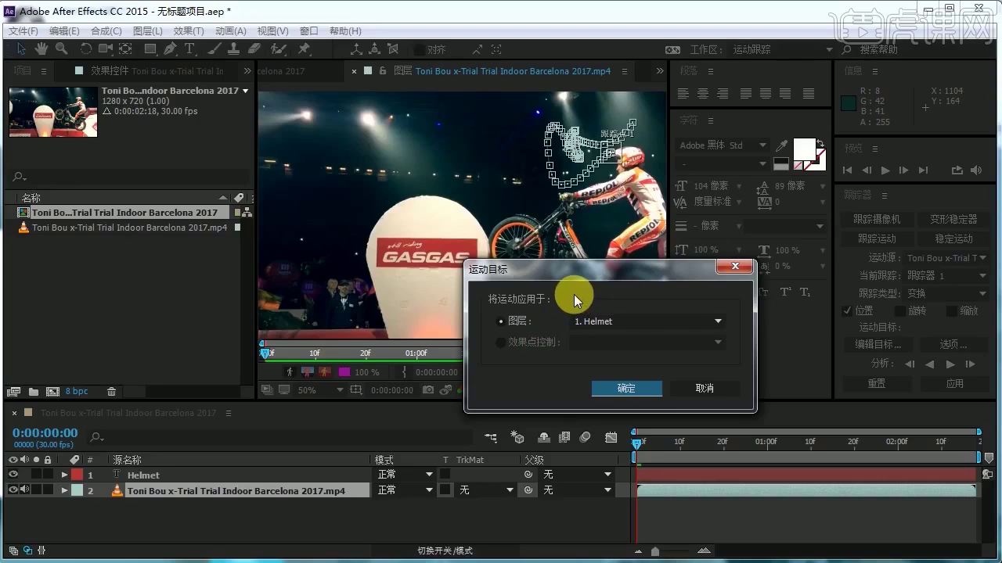
pyautogui.click(704, 321)
pyautogui.click(705, 320)
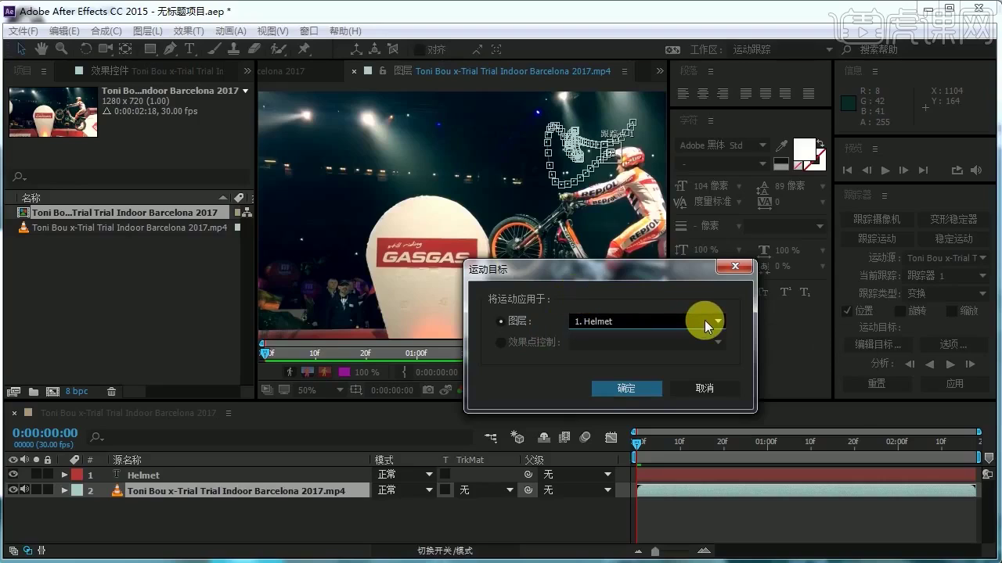
pyautogui.click(617, 320)
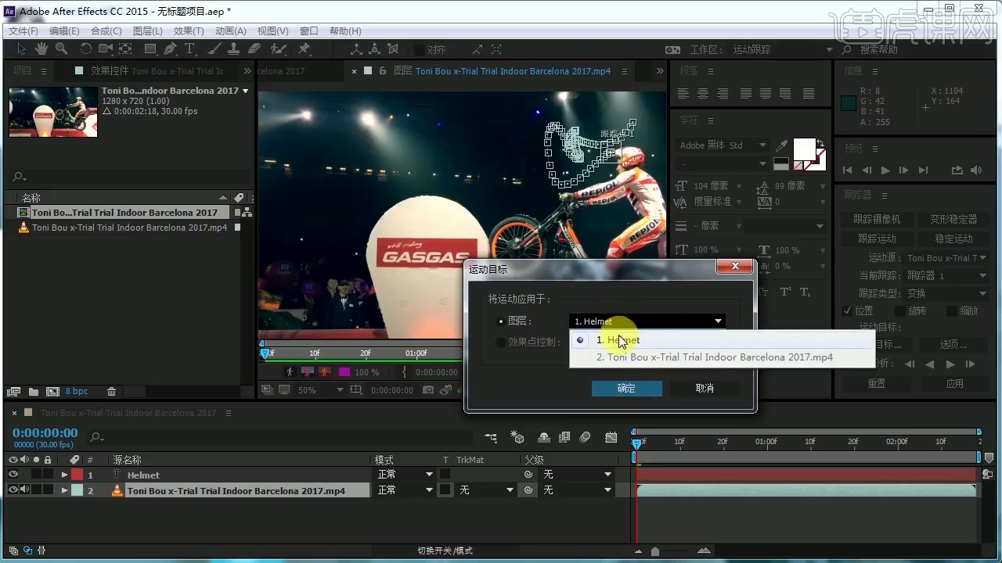
pyautogui.click(620, 341)
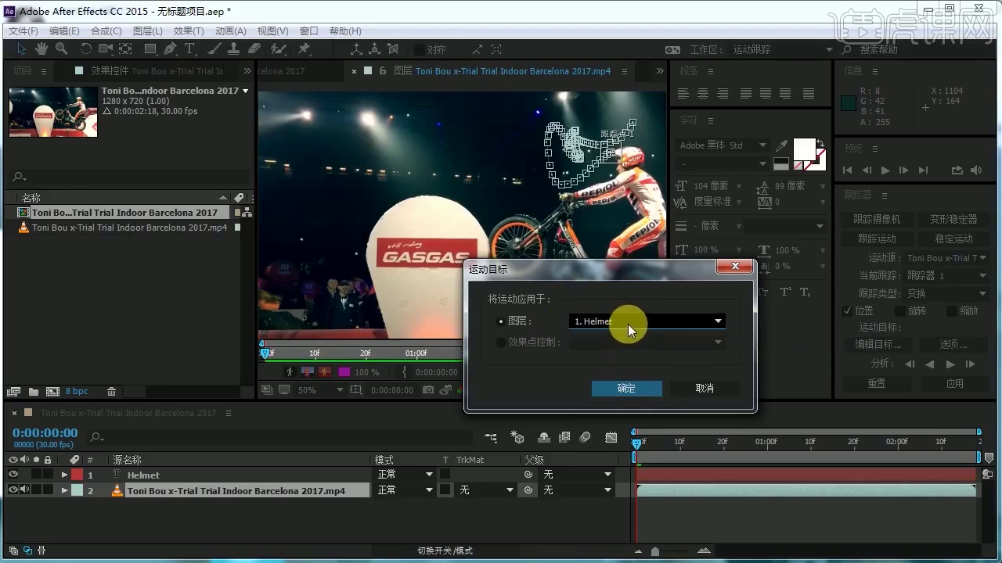
pyautogui.click(632, 389)
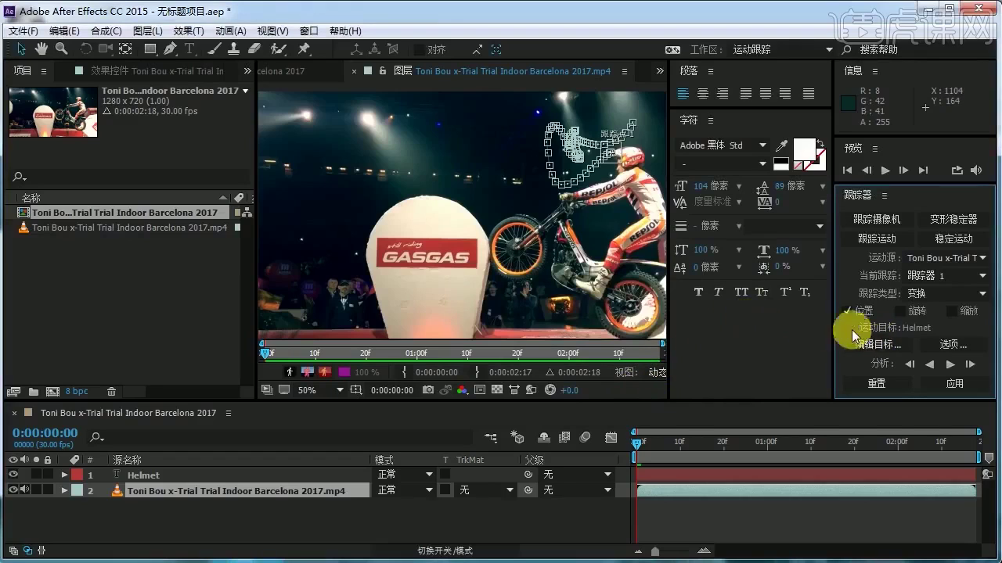
# Apply the tracked motion to the Helmet layer in both X and Y dimensions.
pyautogui.click(951, 383)
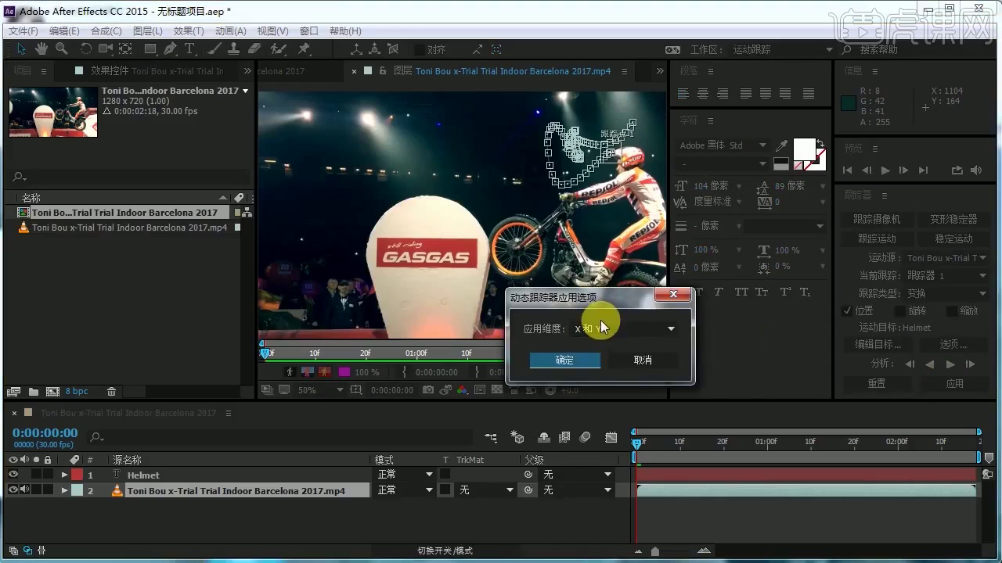
pyautogui.click(623, 330)
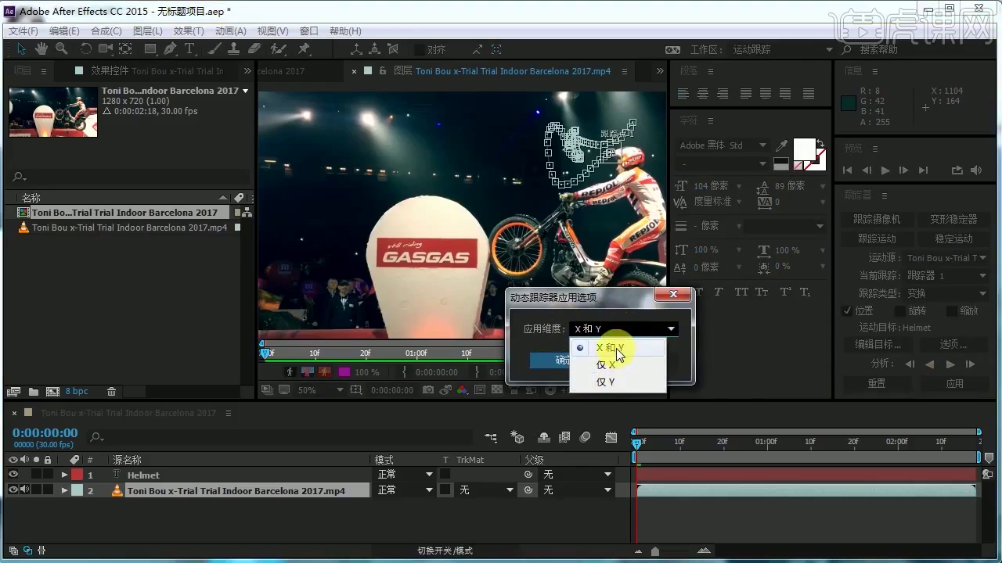
pyautogui.click(617, 349)
pyautogui.click(575, 362)
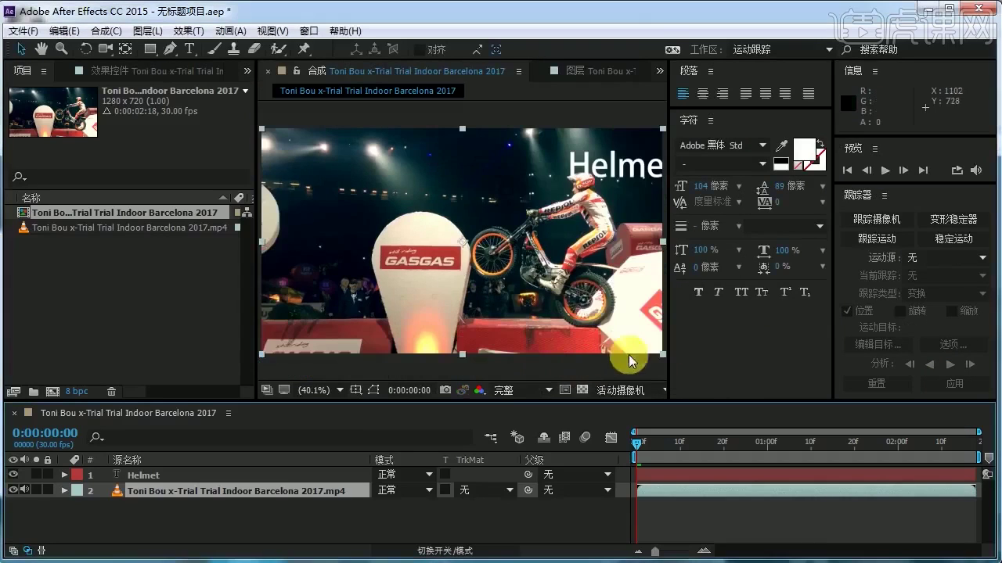
# Close the Paragraph and Character panels to give the composition view more room.
pyautogui.click(710, 71)
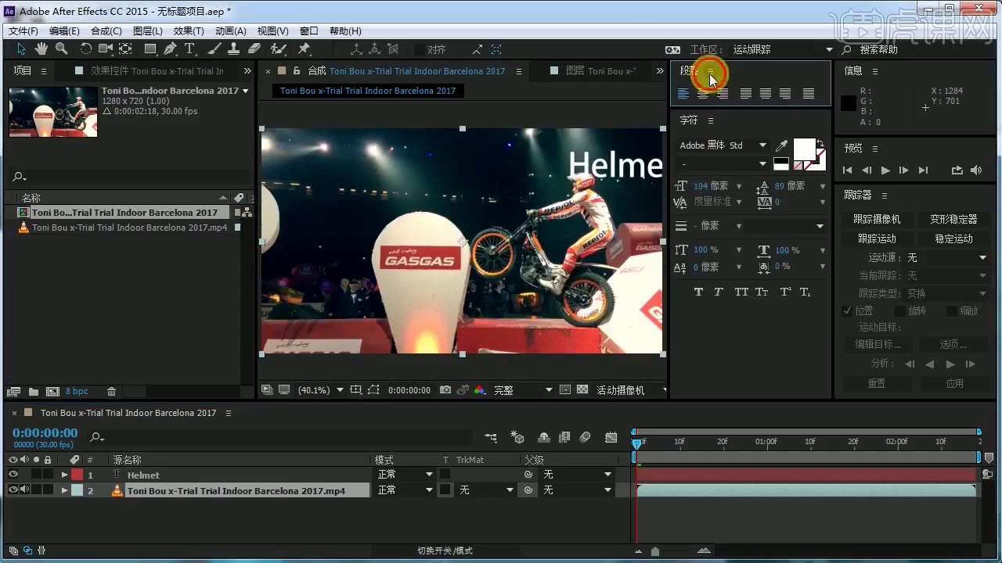
pyautogui.click(762, 78)
pyautogui.click(710, 71)
pyautogui.click(741, 78)
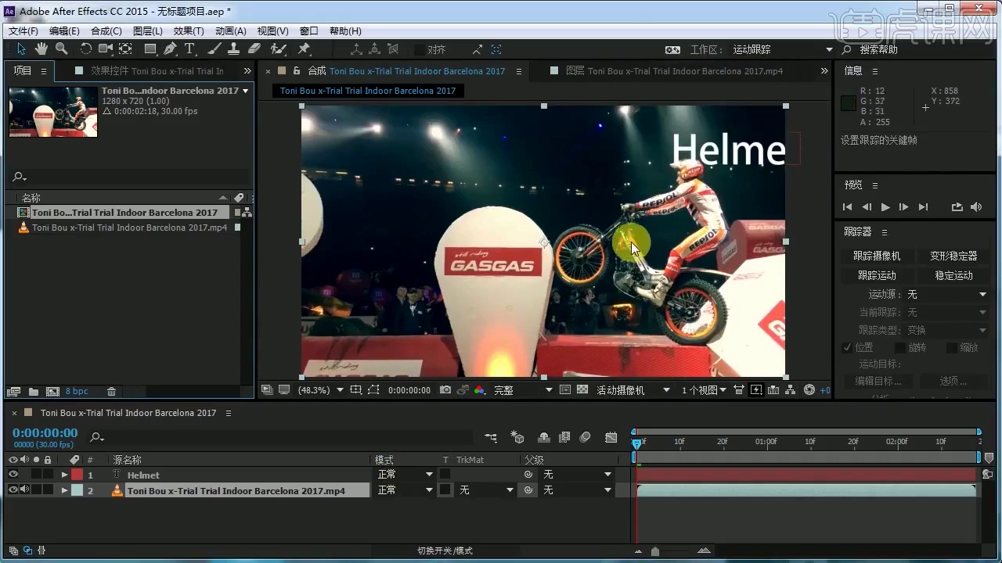
# Play the composition to check how the Helmet text follows the rider, stopping at 0:00:01:25.
pyautogui.press('.')
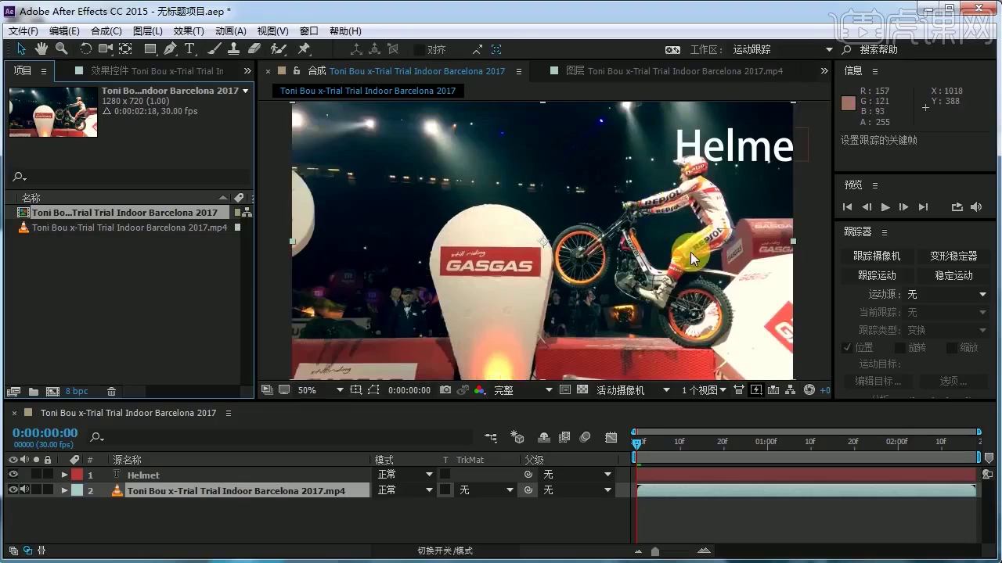
pyautogui.click(886, 208)
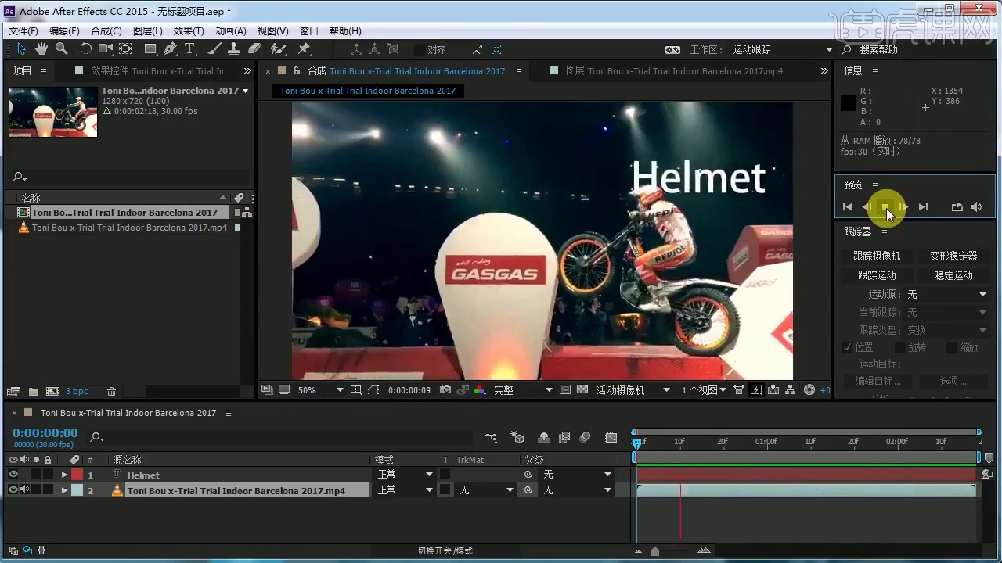
pyautogui.click(886, 208)
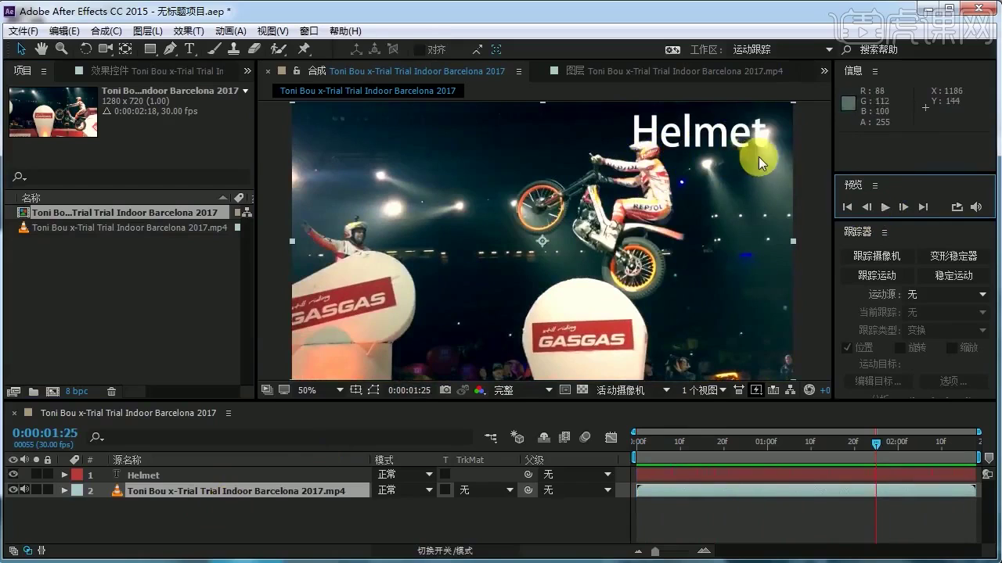
# Show the Helmet layer's position keyframes and move the text beside the rider's helmet, to 958, 173, at 0:00:01:25.
pyautogui.click(241, 477)
pyautogui.press('u')
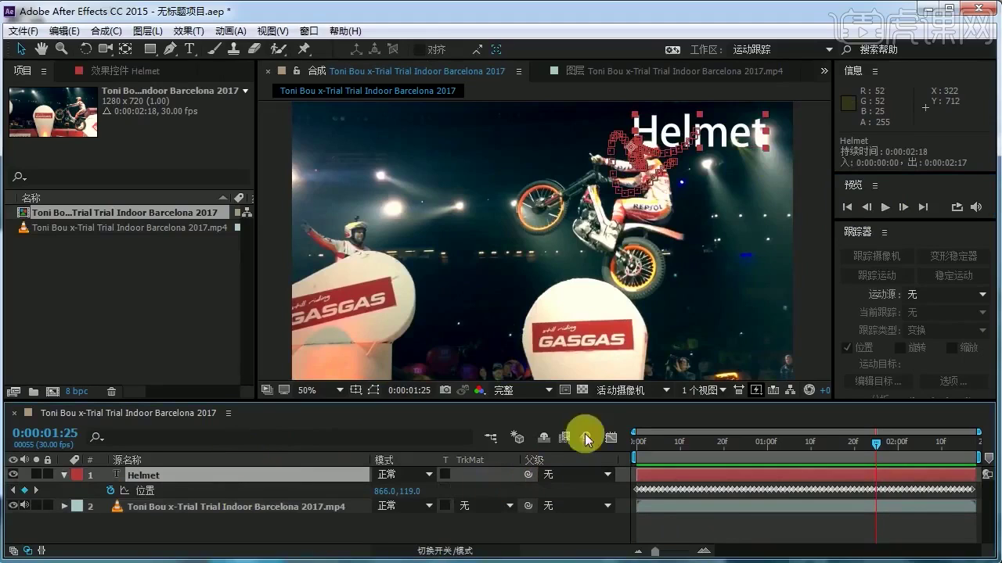
pyautogui.moveTo(721, 141); pyautogui.dragTo(757, 161)
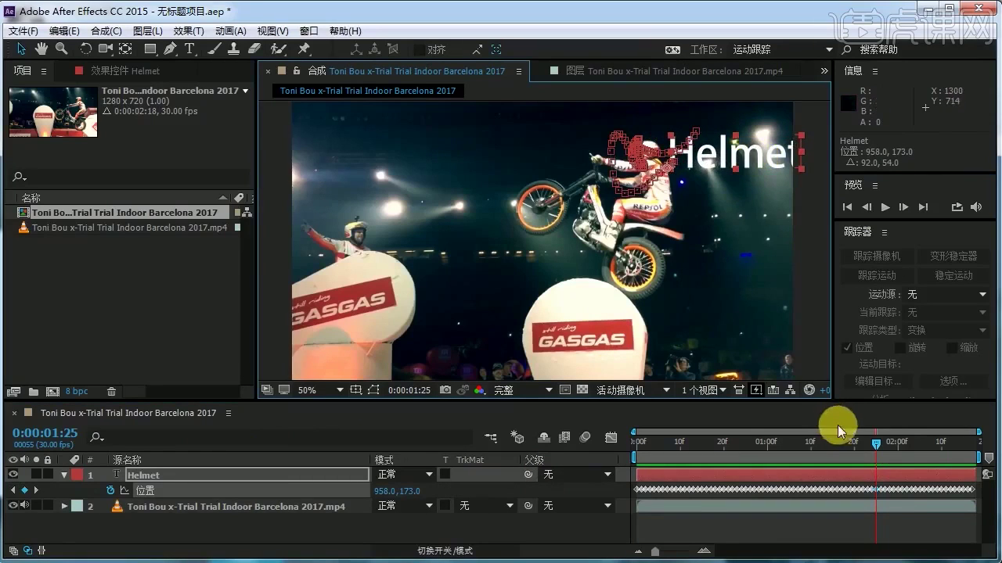
# Undo the single-frame text move and shift all of the Helmet layer's position keyframes together, to 946, 166 at 0:00:01:25.
pyautogui.moveTo(877, 444)
pyautogui.mouseDown()
pyautogui.moveTo(818, 451)
pyautogui.moveTo(919, 453)
pyautogui.moveTo(860, 452)
pyautogui.mouseUp()
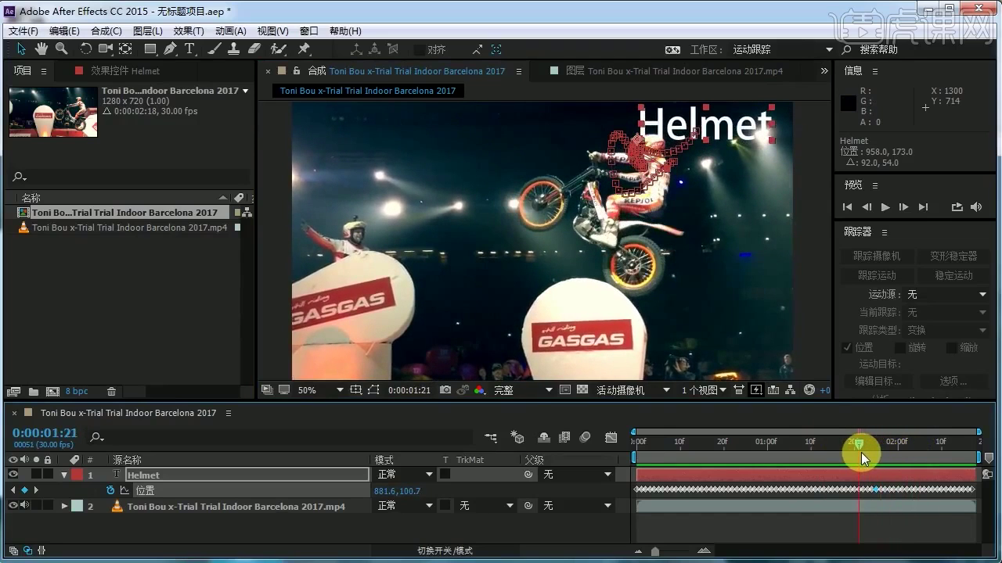
pyautogui.hotkey('ctrl', 'z')
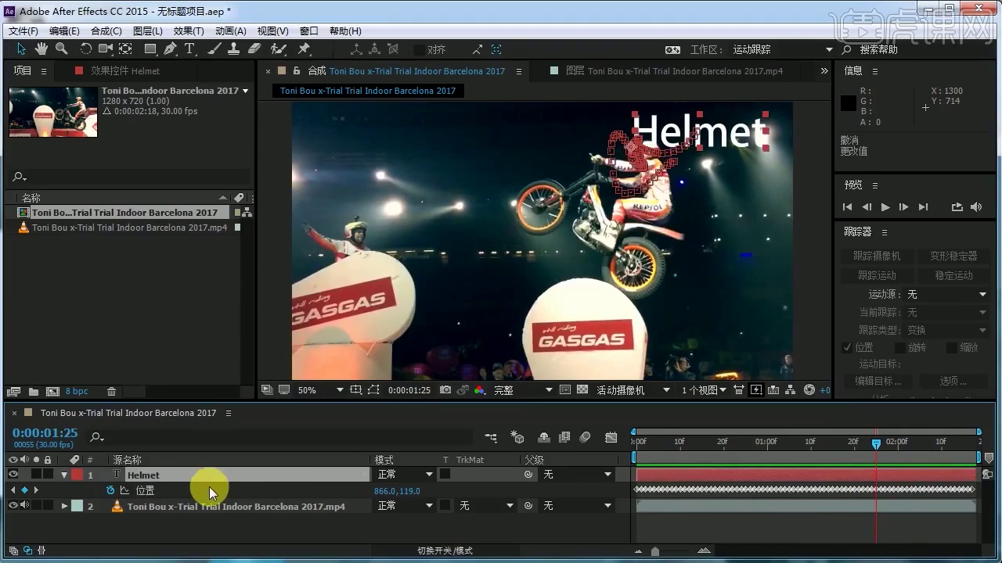
pyautogui.click(149, 493)
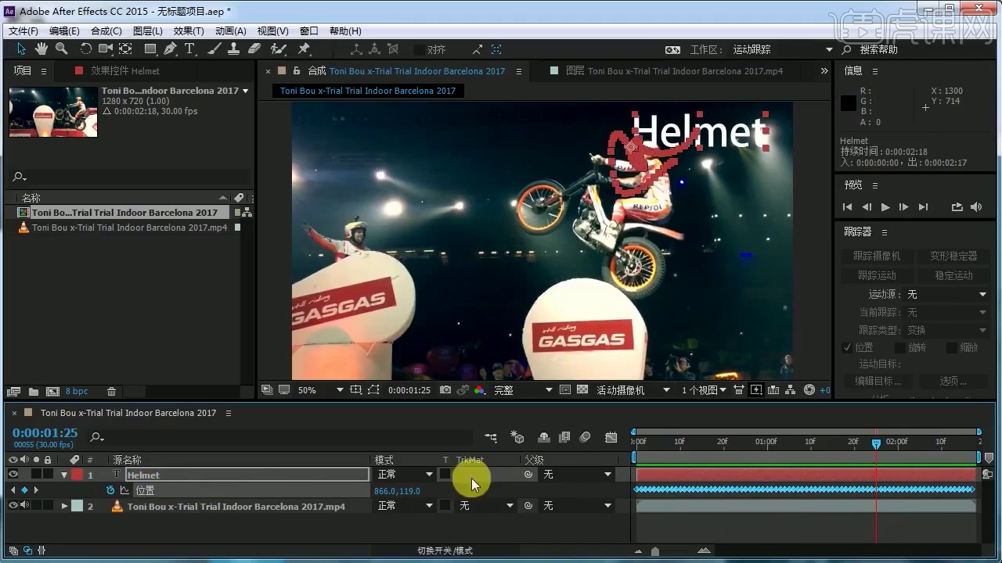
pyautogui.moveTo(422, 489); pyautogui.dragTo(451, 495)
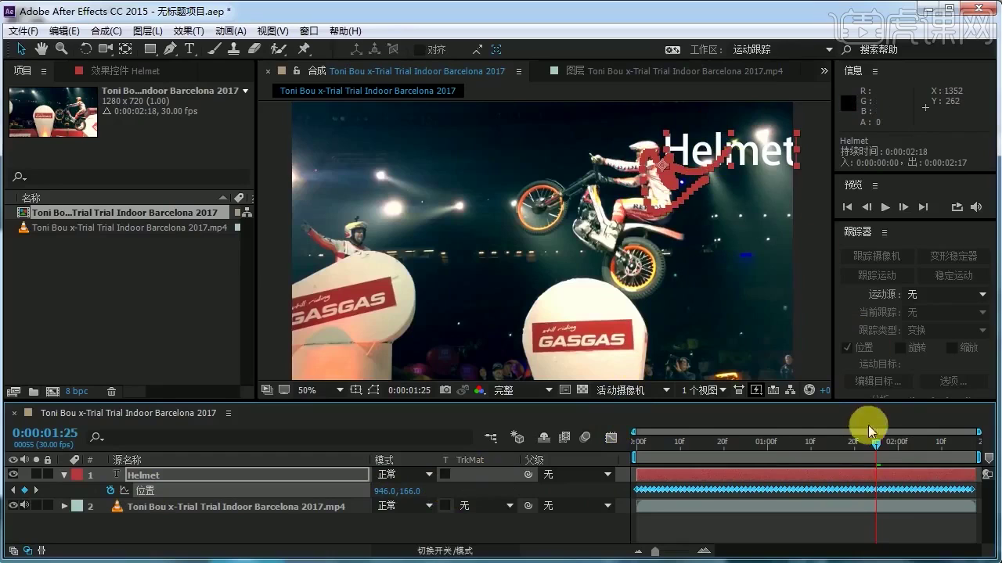
# Play the composition from the start to check the shifted Helmet text, stopping at 0:00:00:20.
pyautogui.moveTo(876, 446); pyautogui.dragTo(641, 443)
pyautogui.click(884, 207)
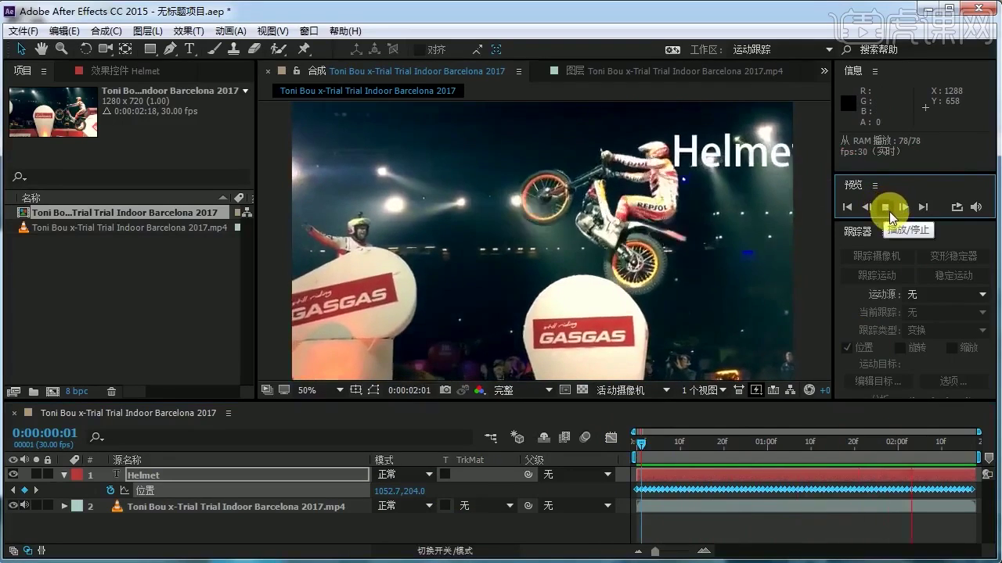
pyautogui.click(888, 211)
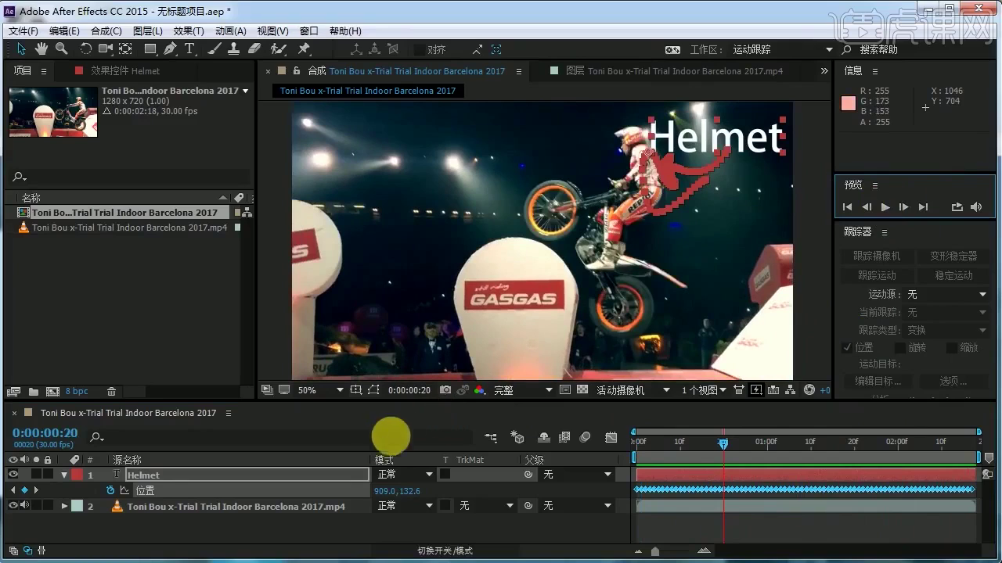
# Remove the Helmet layer's position keyframes and create a null object layer directly above the video clip layer.
pyautogui.click(114, 491)
pyautogui.click(235, 506)
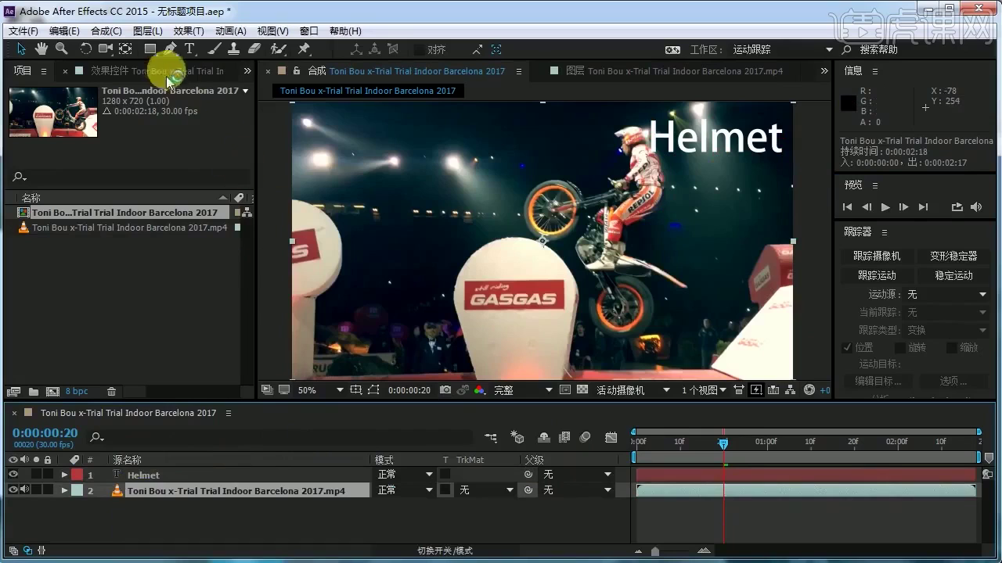
pyautogui.click(148, 32)
pyautogui.moveTo(161, 49)
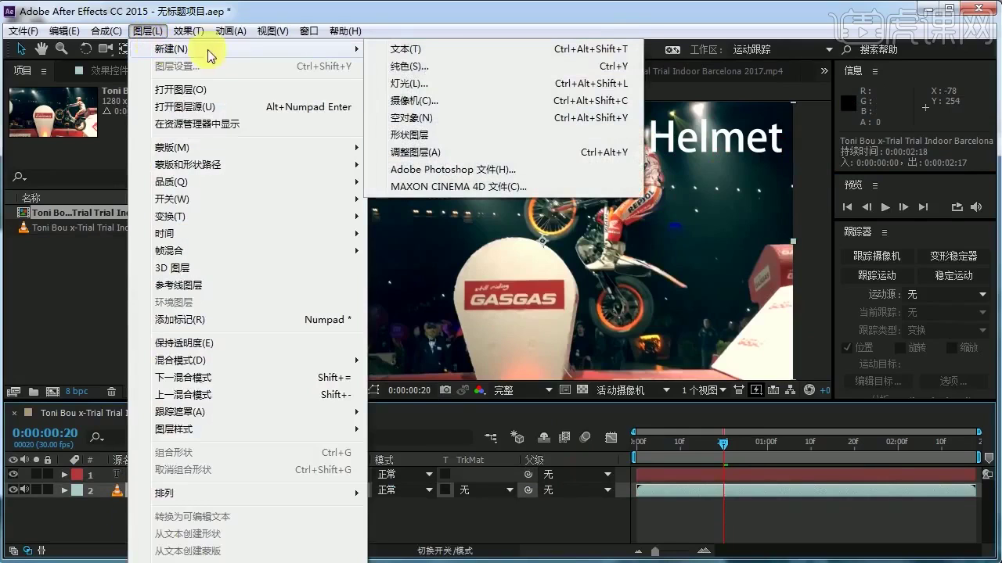
pyautogui.click(431, 119)
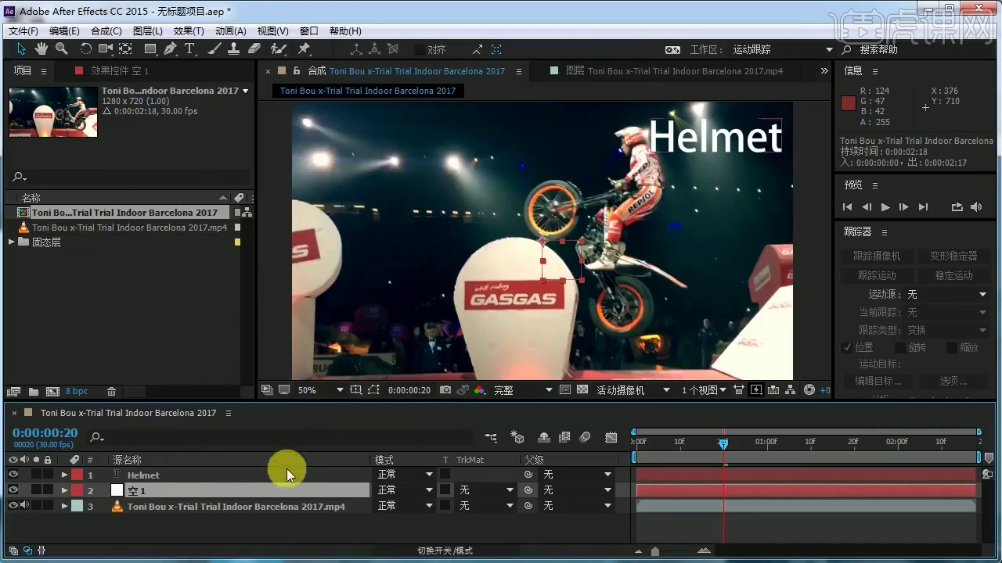
# Change the motion target of the clip's existing tracker from the Helmet layer to the null layer 空 1.
pyautogui.click(275, 509)
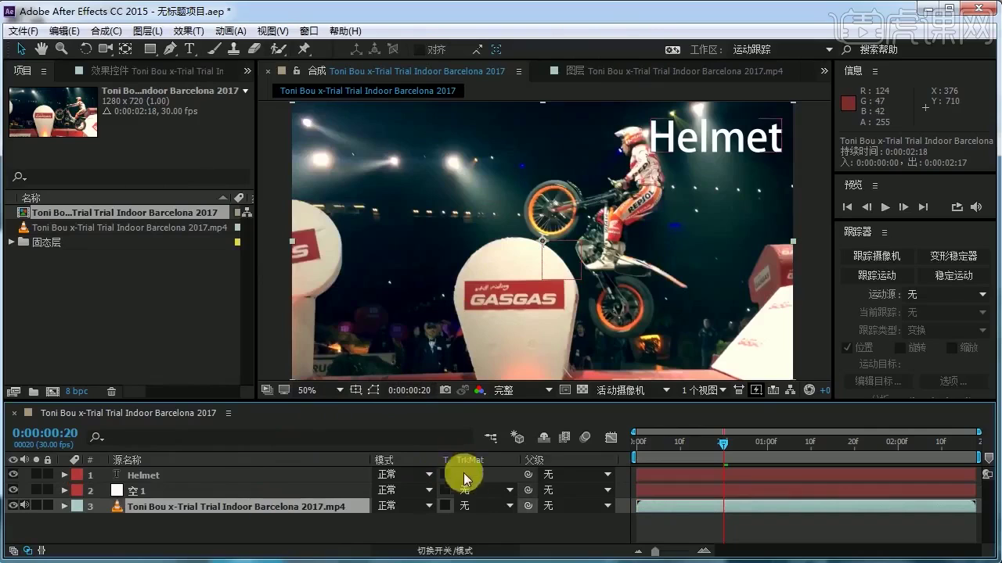
pyautogui.click(670, 69)
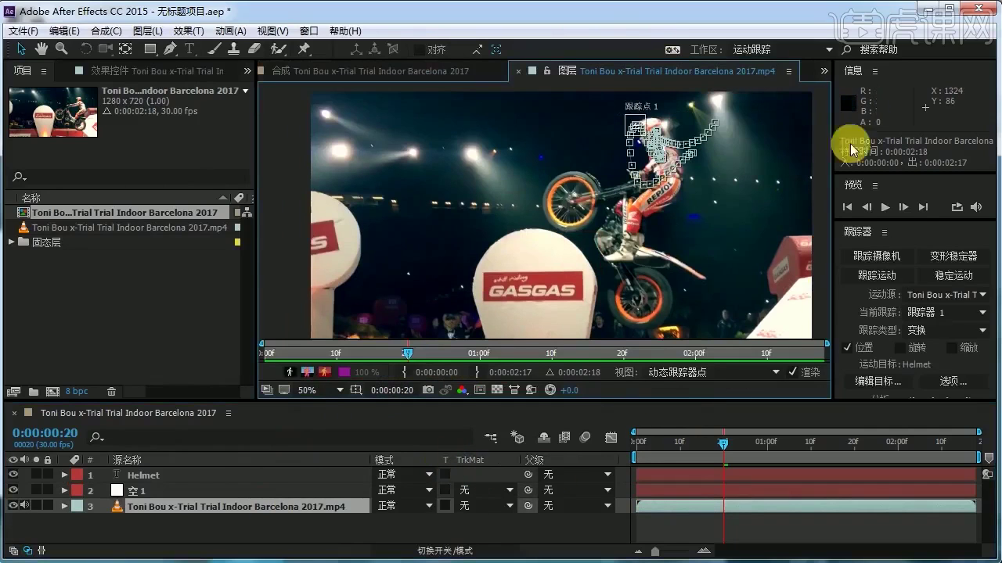
pyautogui.click(875, 382)
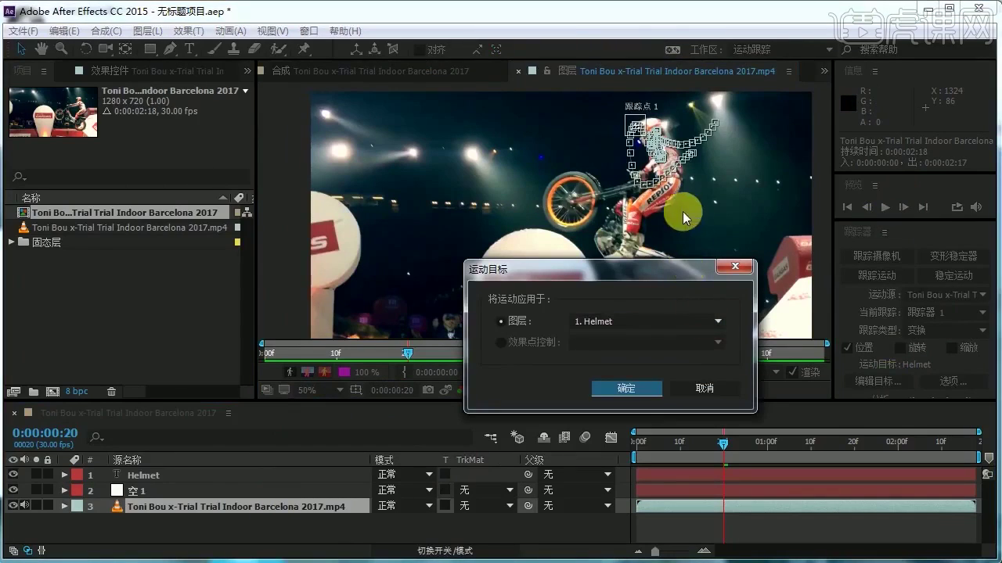
pyautogui.click(709, 321)
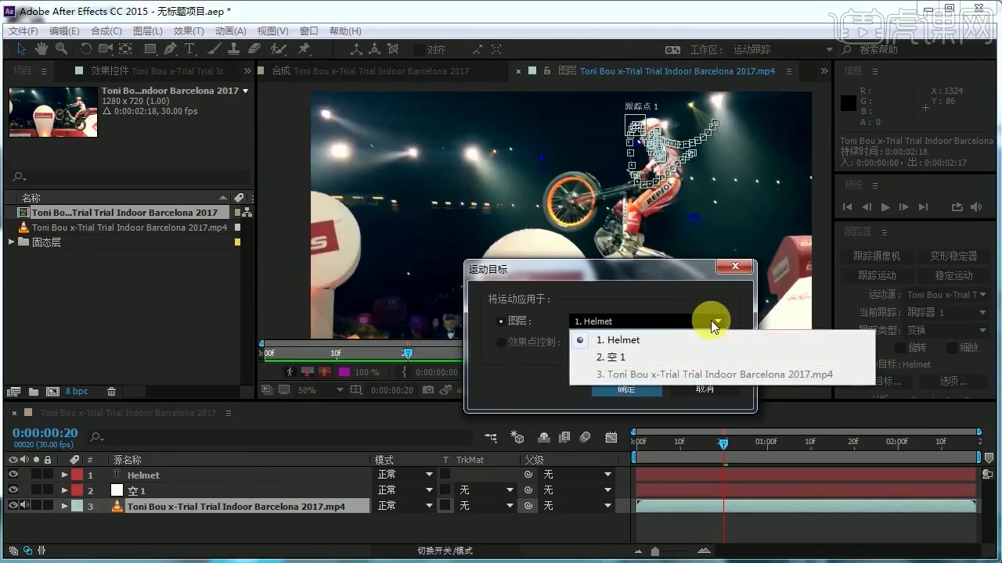
pyautogui.click(656, 357)
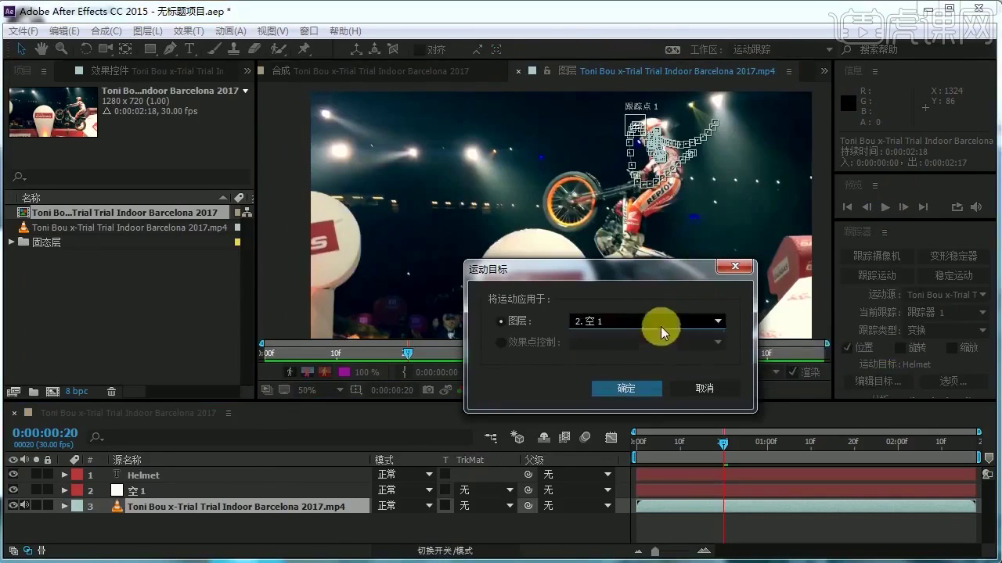
pyautogui.click(626, 388)
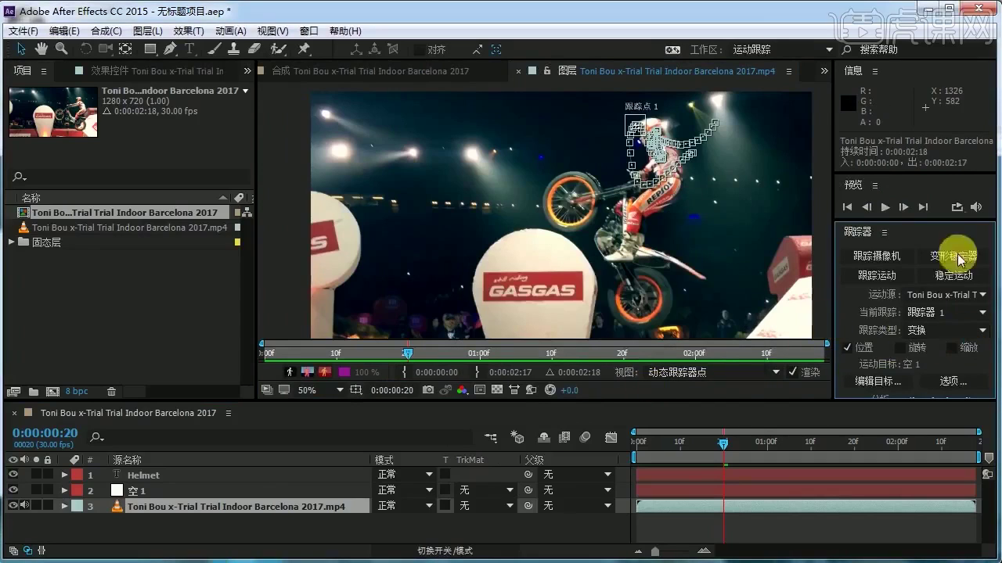
# Apply the tracked motion to the null layer 空 1 in both X and Y dimensions.
pyautogui.moveTo(928, 177); pyautogui.dragTo(931, 139)
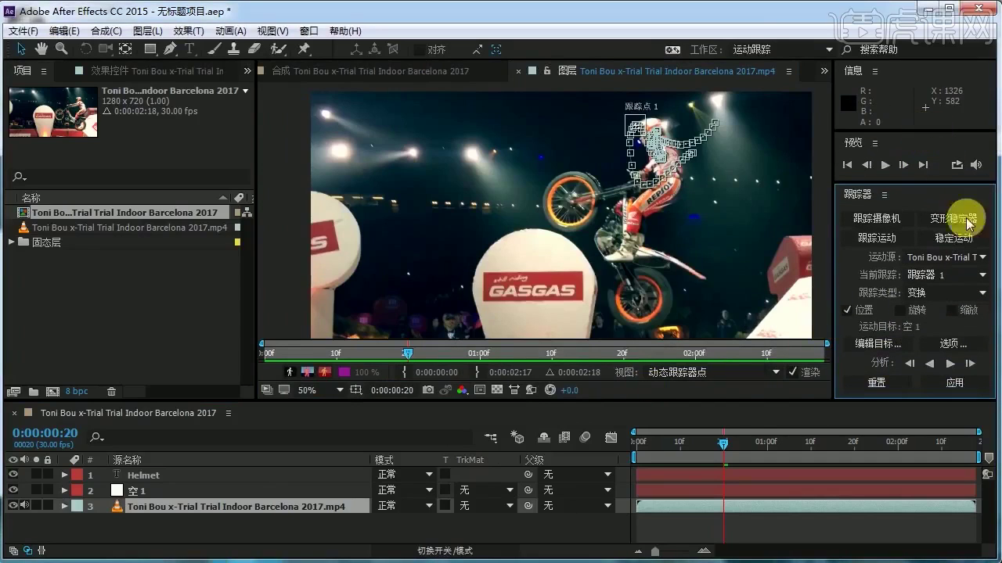
pyautogui.click(957, 383)
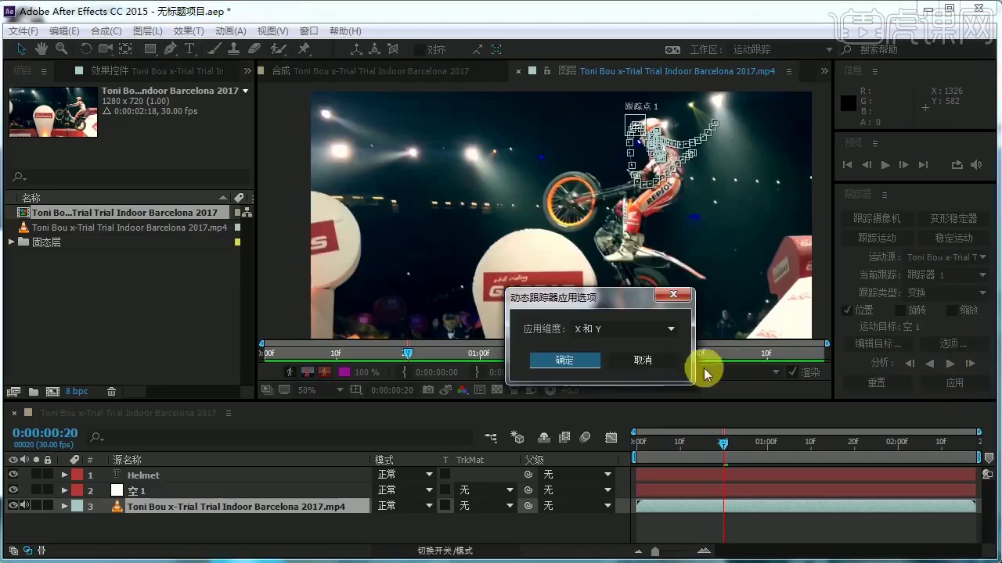
pyautogui.click(575, 365)
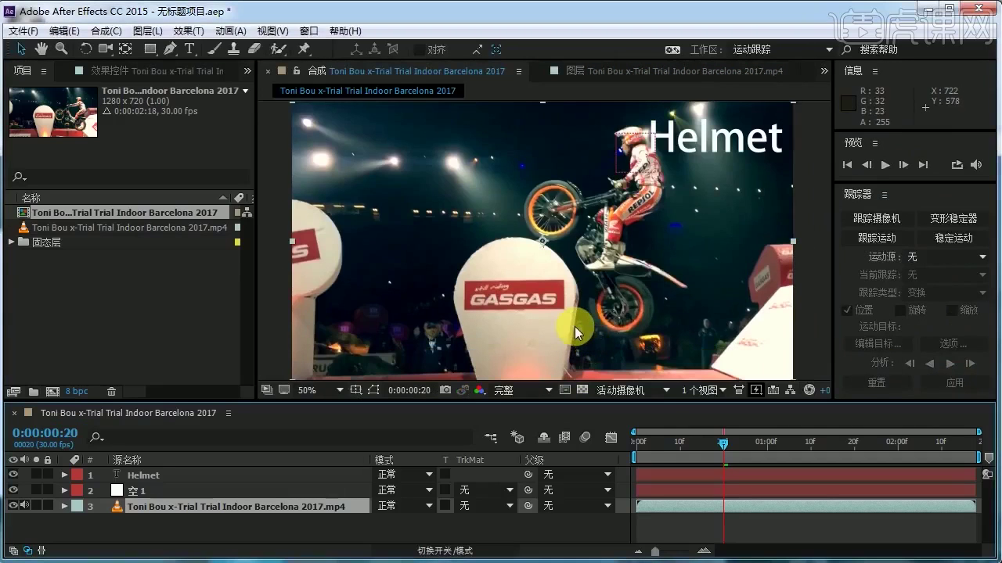
# At 0:00:00:00, place the Helmet text just behind the rider's helmet and parent the Helmet layer to the null 空 1.
pyautogui.moveTo(724, 443); pyautogui.dragTo(637, 464)
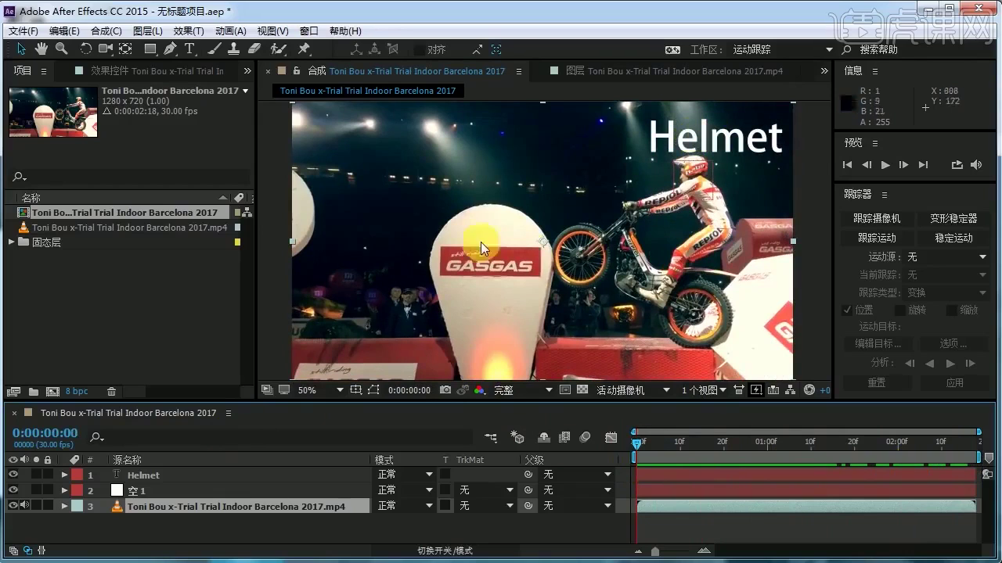
pyautogui.click(202, 476)
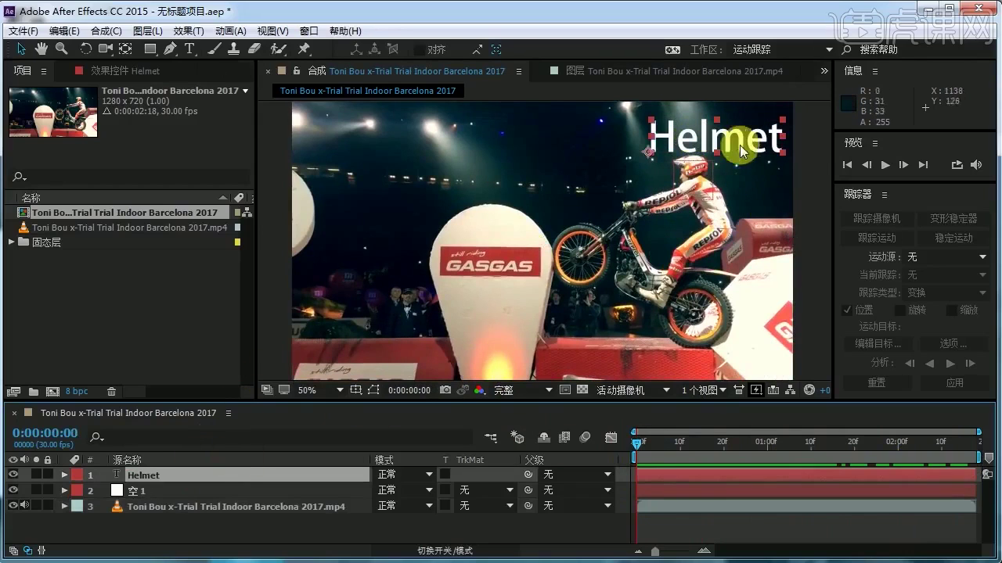
pyautogui.moveTo(739, 145); pyautogui.dragTo(806, 166)
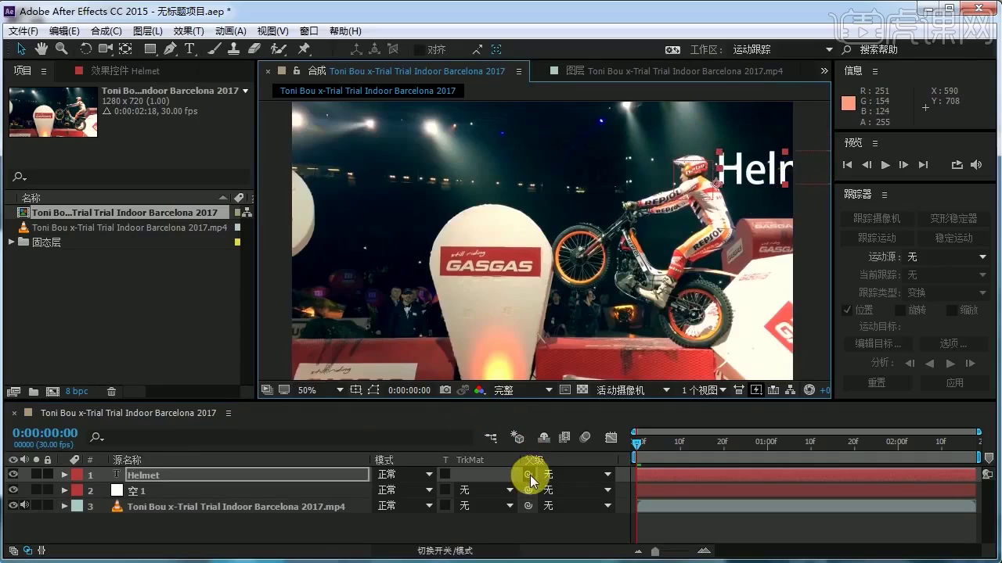
pyautogui.moveTo(530, 475); pyautogui.dragTo(255, 490)
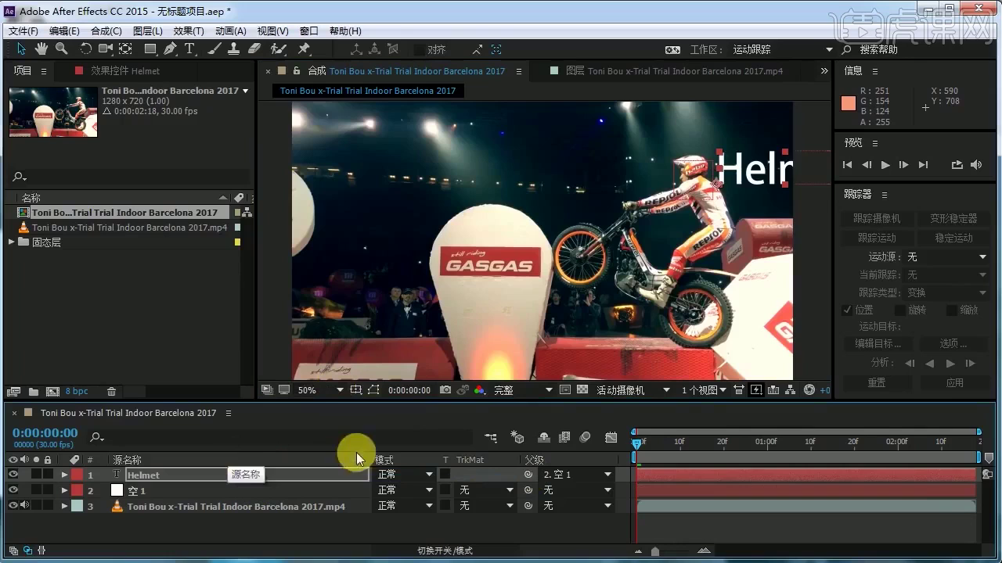
# Scrub through the parented motion, move the Helmet text above the rider's helmet at 0:00:00:00, and scrub again to check it.
pyautogui.moveTo(638, 448); pyautogui.dragTo(612, 448)
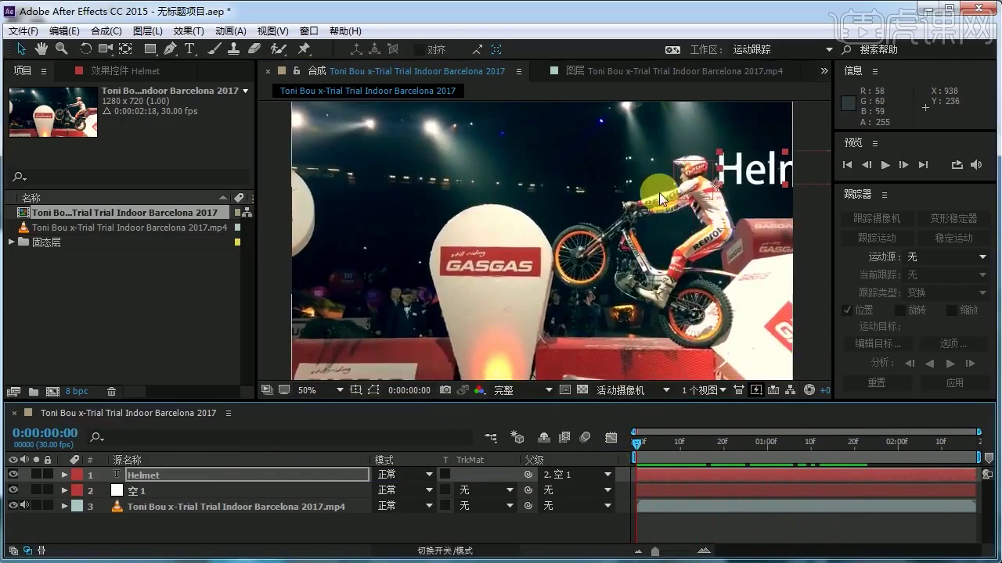
pyautogui.moveTo(766, 174); pyautogui.dragTo(638, 131)
pyautogui.moveTo(636, 445); pyautogui.dragTo(618, 461)
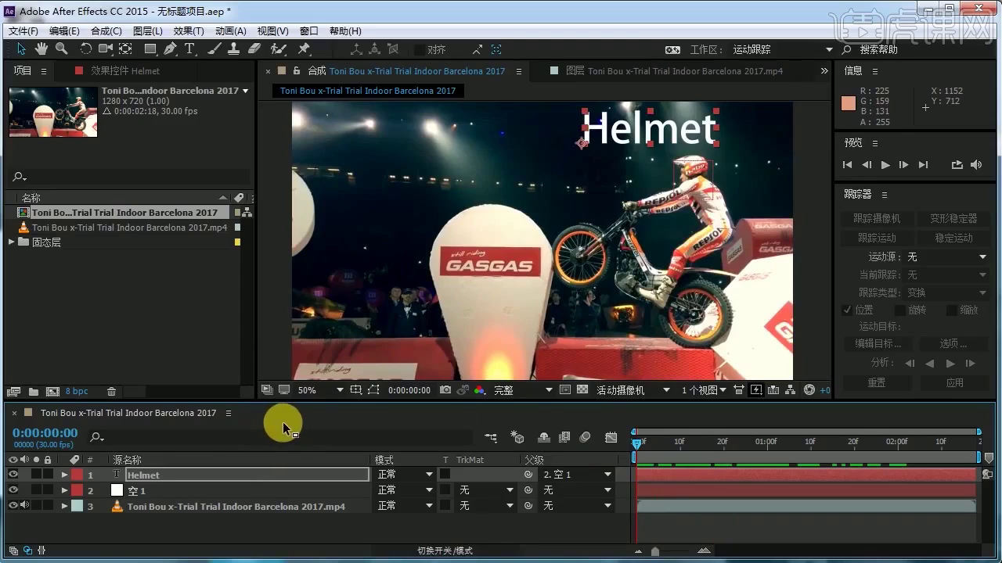
# With no layer selected, draw a red rectangle with a 2-pixel white stroke in the dark area above and beside the GASGAS balloon.
pyautogui.click(212, 529)
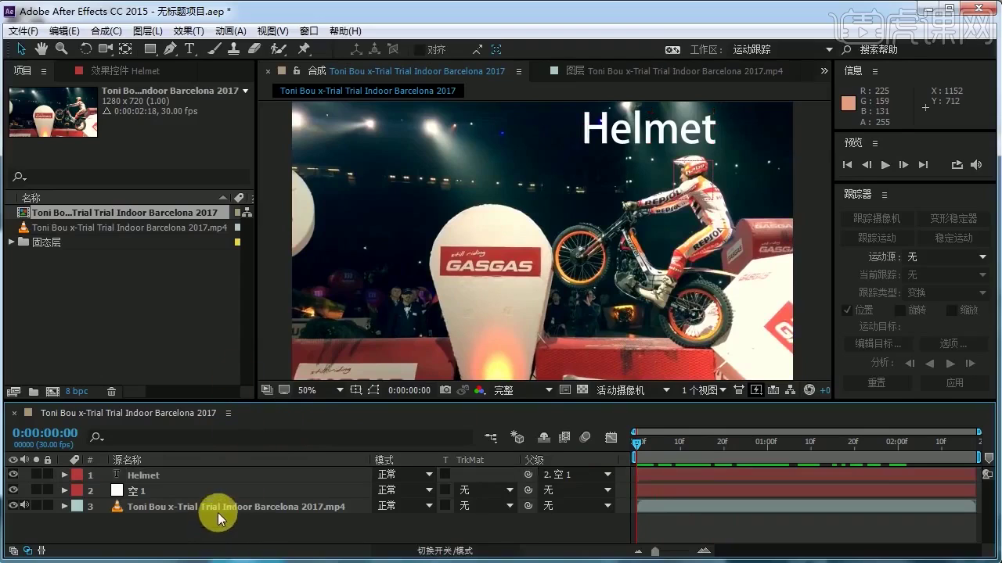
pyautogui.click(150, 53)
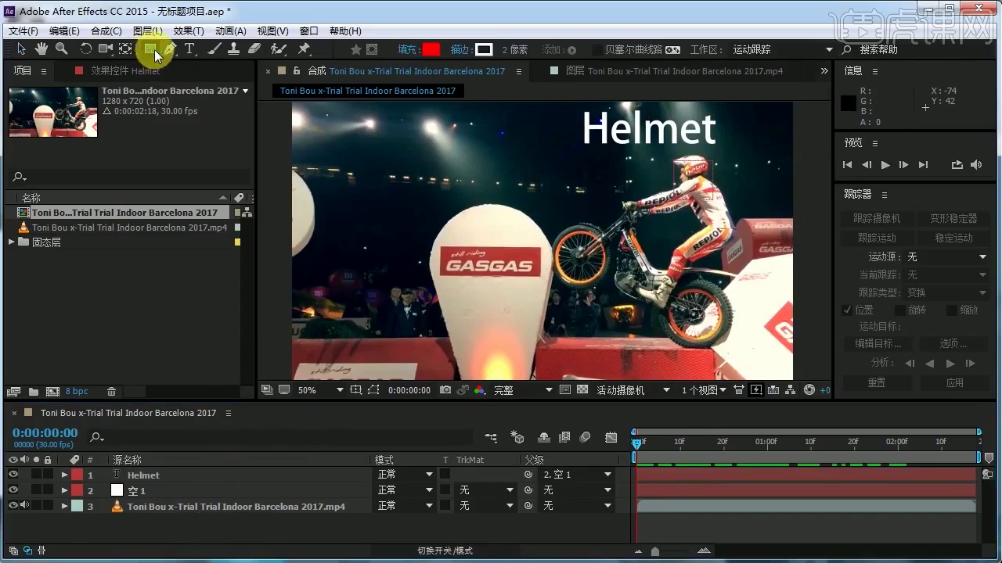
pyautogui.moveTo(367, 139); pyautogui.dragTo(444, 198)
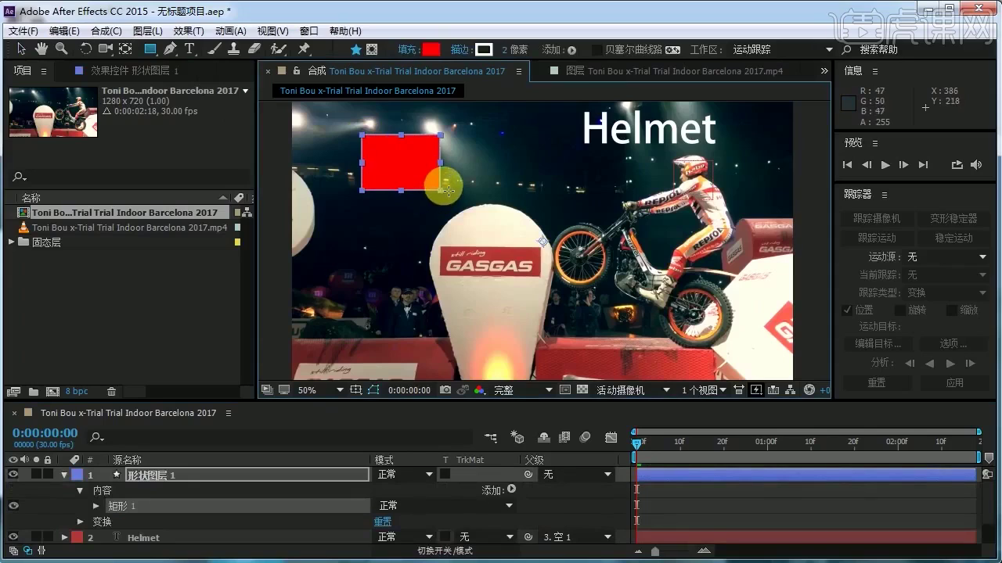
# Collapse the new shape layer's properties and parent the shape layer to the null 空 1.
pyautogui.click(65, 475)
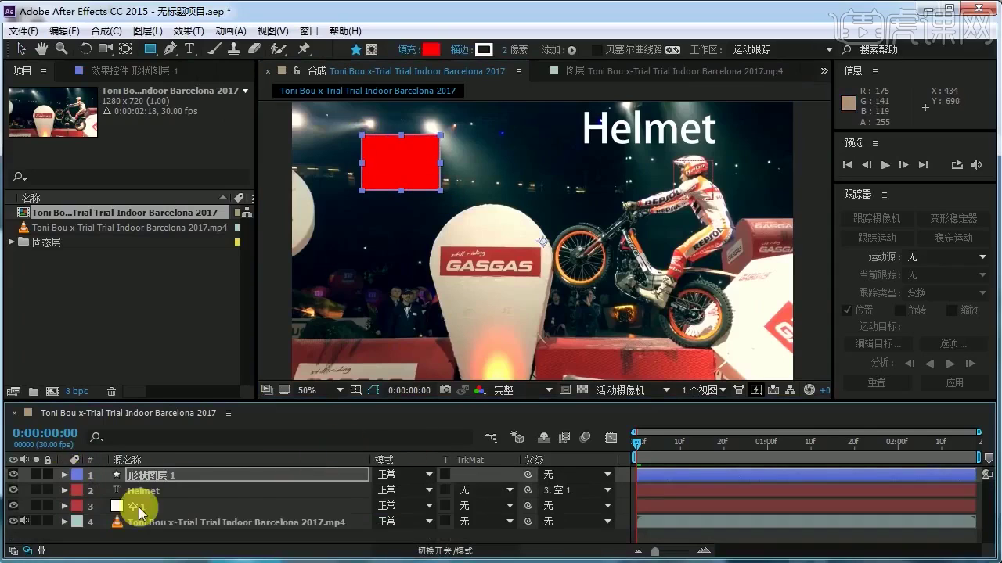
pyautogui.click(236, 474)
pyautogui.moveTo(530, 478); pyautogui.dragTo(180, 513)
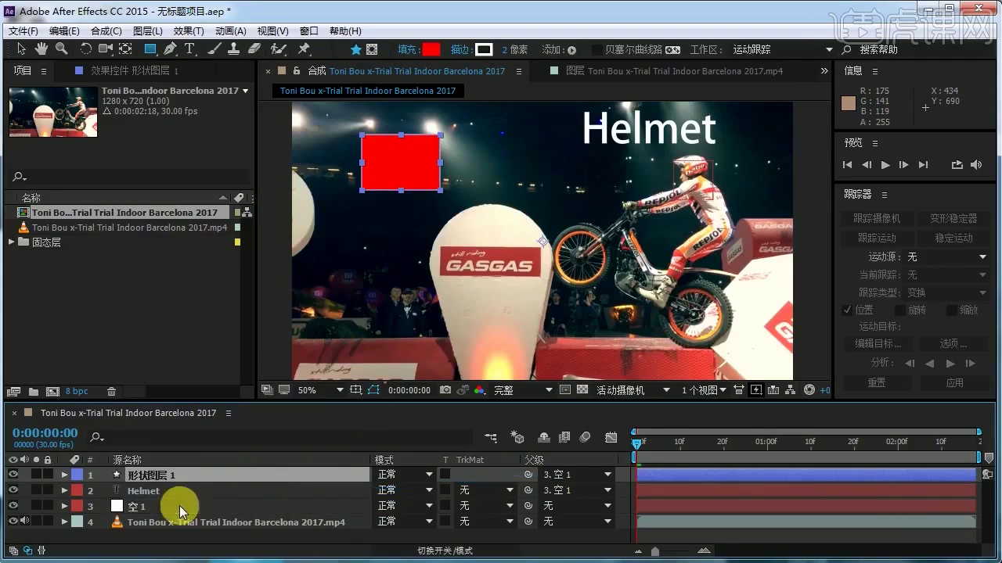
# Scrub and play the composition to check how the rectangle and text follow the null, stopping at 0:00:02:05.
pyautogui.moveTo(635, 443); pyautogui.dragTo(610, 452)
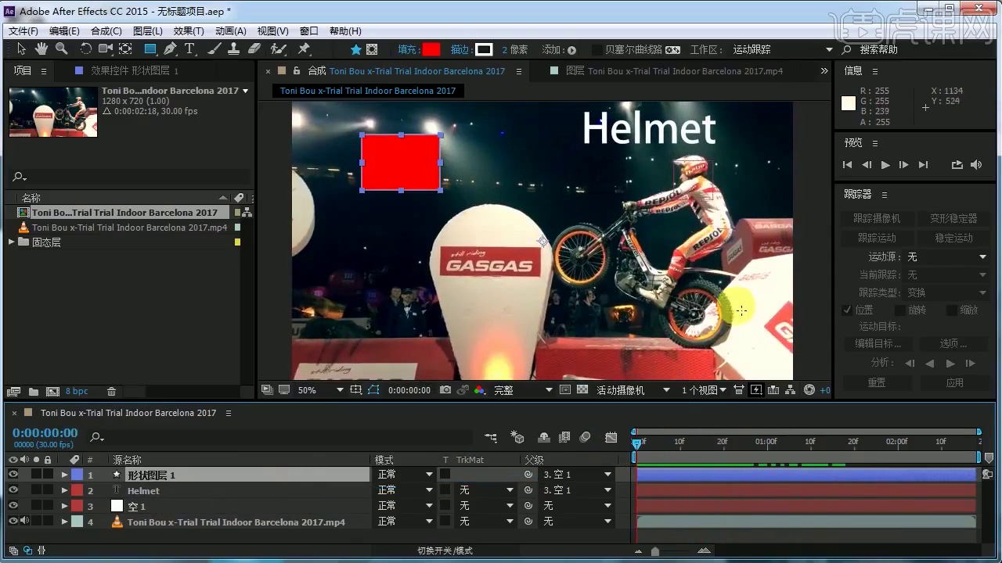
pyautogui.click(884, 167)
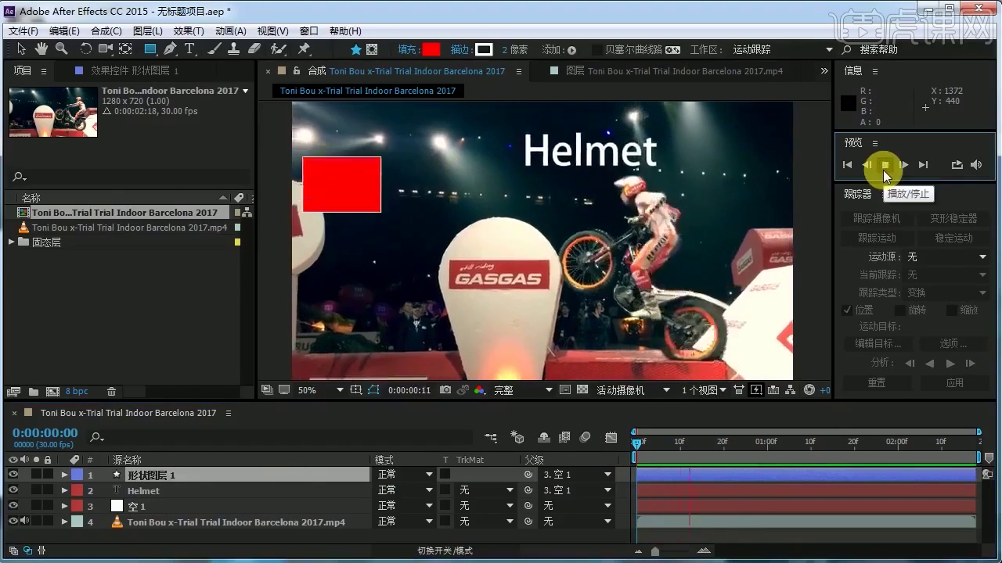
pyautogui.click(884, 167)
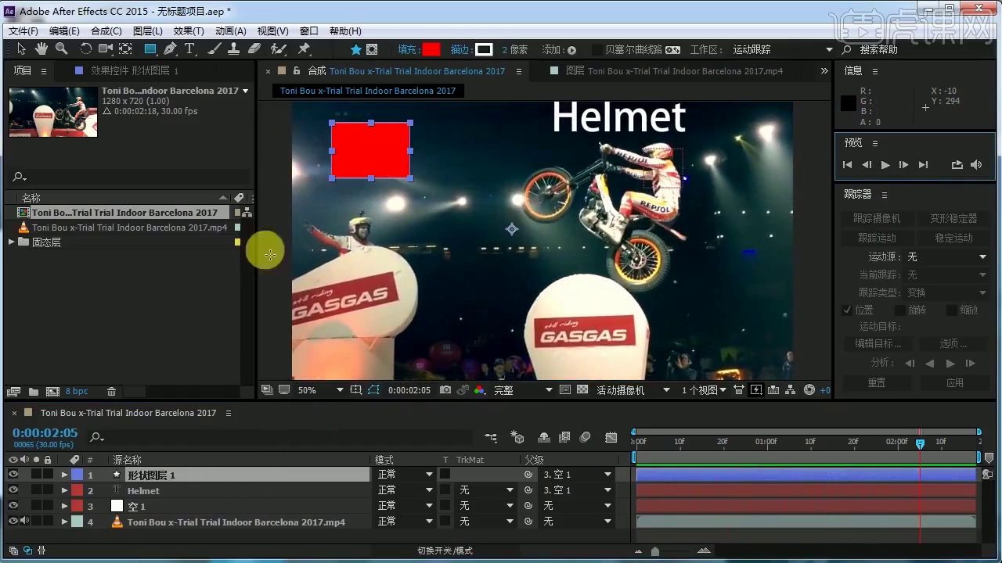
# Move the red rectangle beside the motorcycle's rear wheel at 0:00:02:05 and play the composition to check its motion.
pyautogui.click(21, 48)
pyautogui.moveTo(395, 152)
pyautogui.mouseDown()
pyautogui.moveTo(708, 163)
pyautogui.moveTo(748, 192)
pyautogui.moveTo(753, 266)
pyautogui.mouseUp()
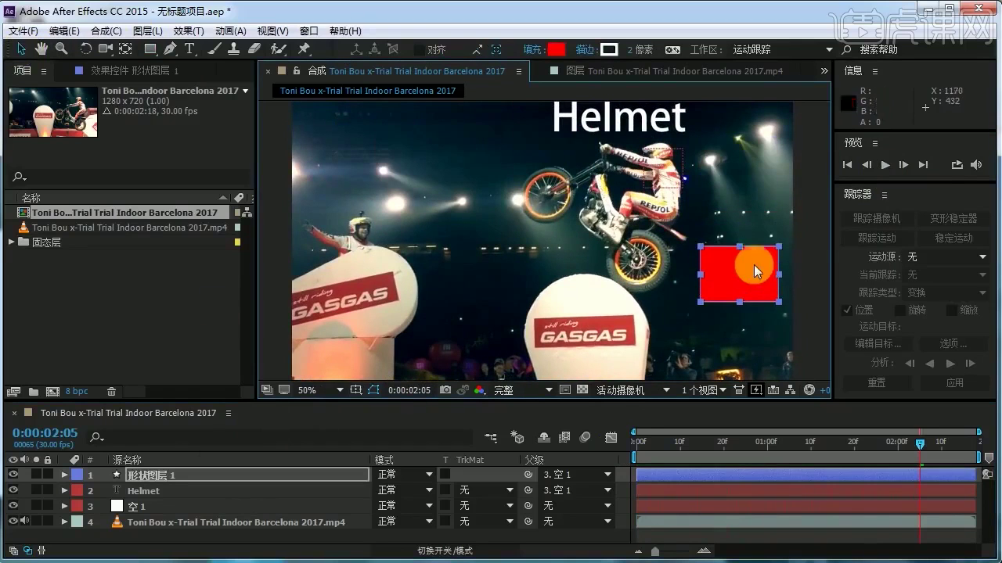
pyautogui.click(886, 165)
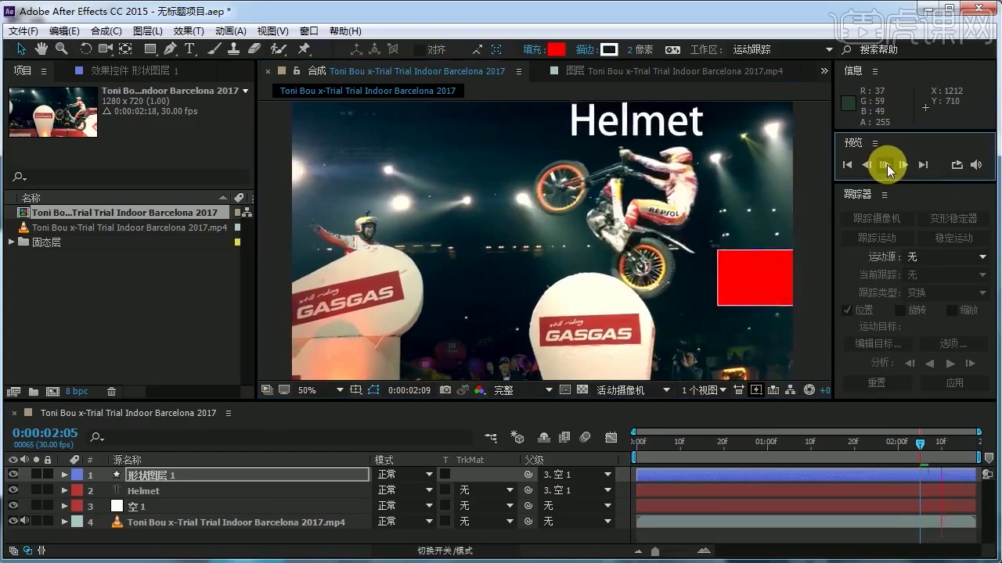